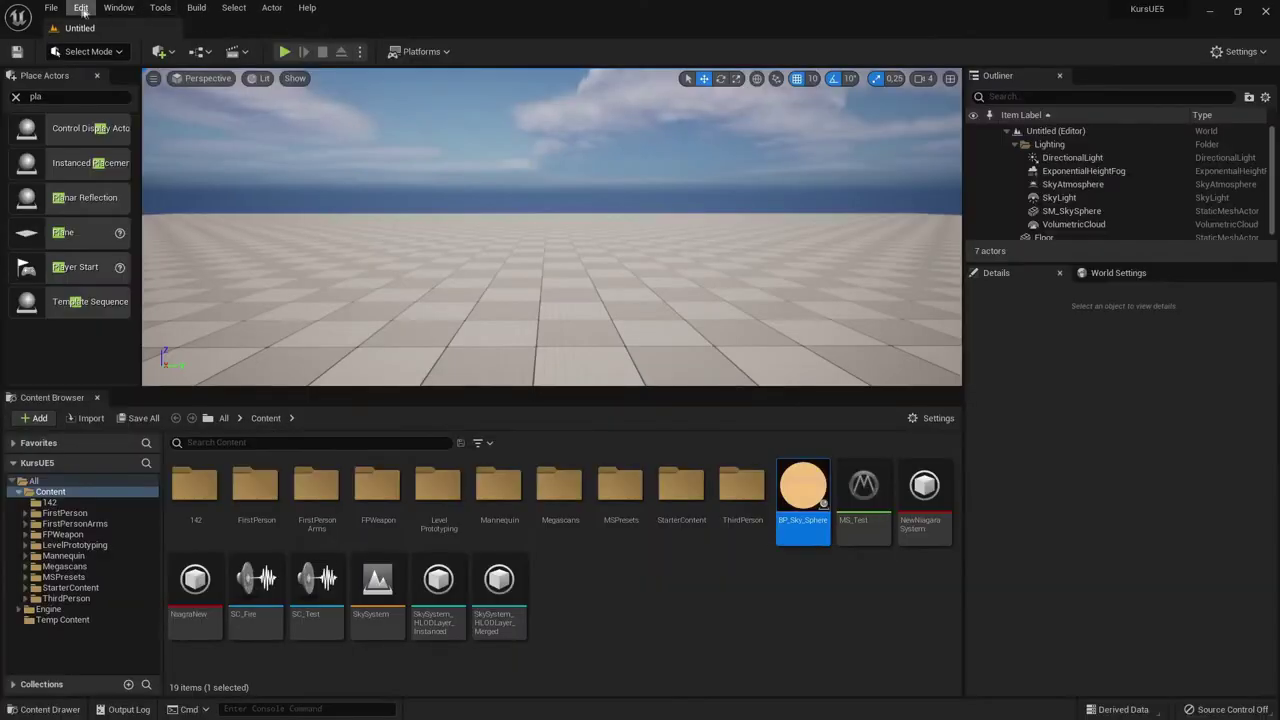
- Open Editor Preferences maximized and filter it by 'key' to show the shortcut bindings
left_click(81, 7)
left_click(135, 192)
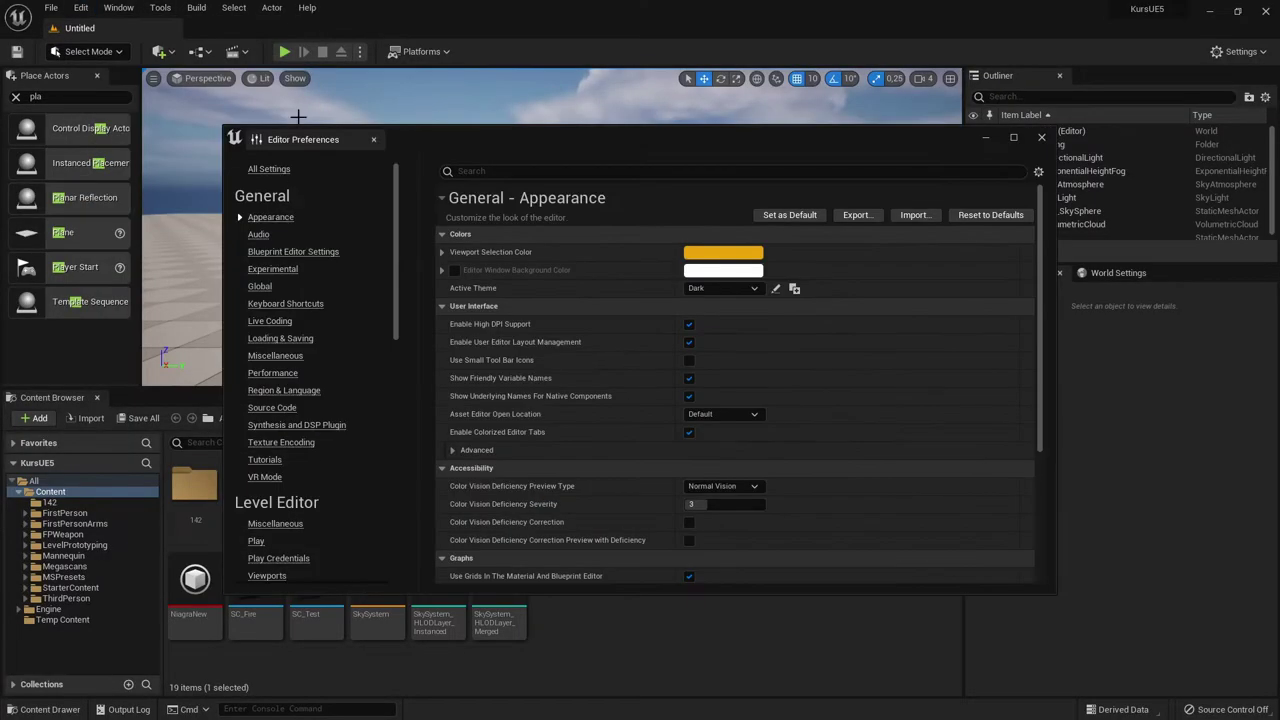
double_click(300, 140)
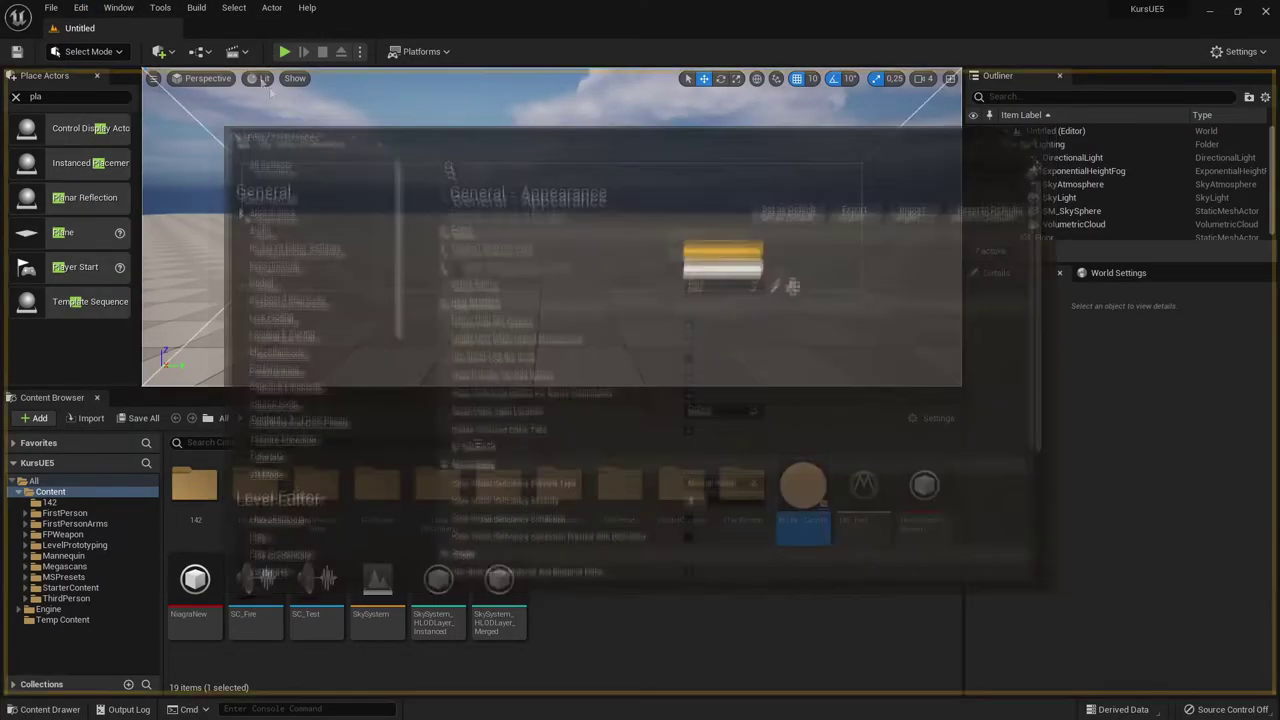
left_click(230, 60)
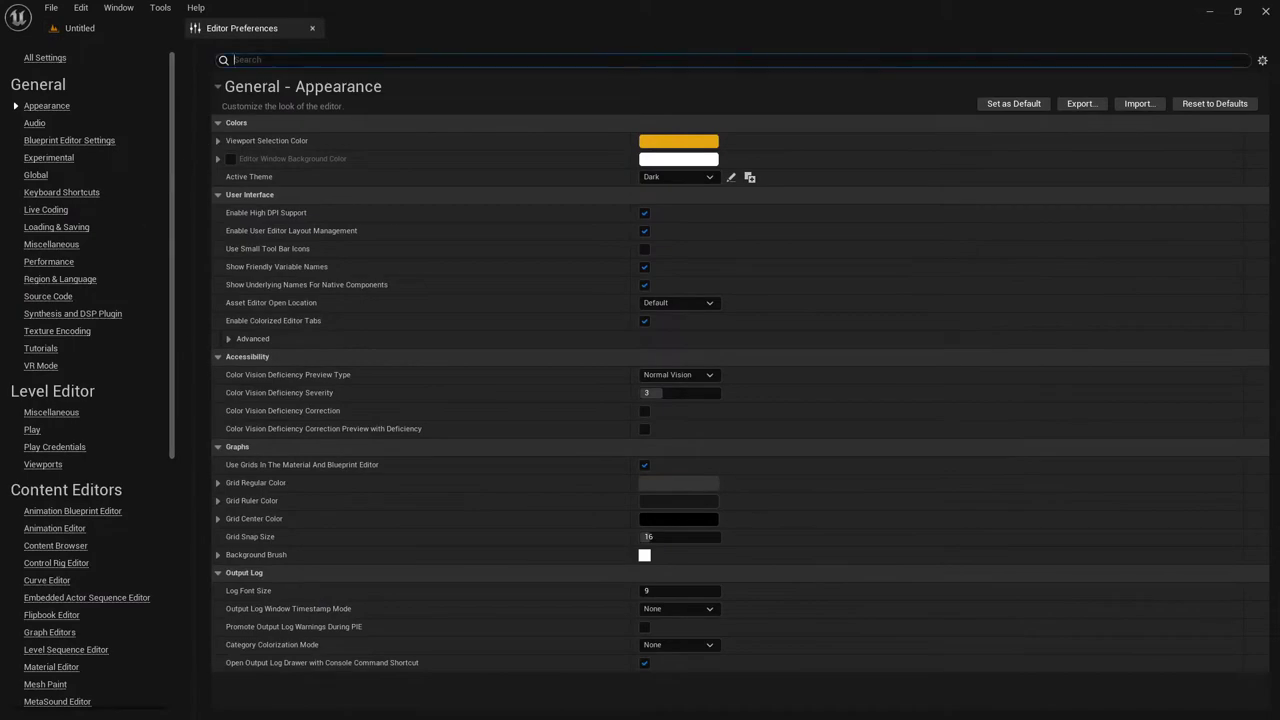
type("key")
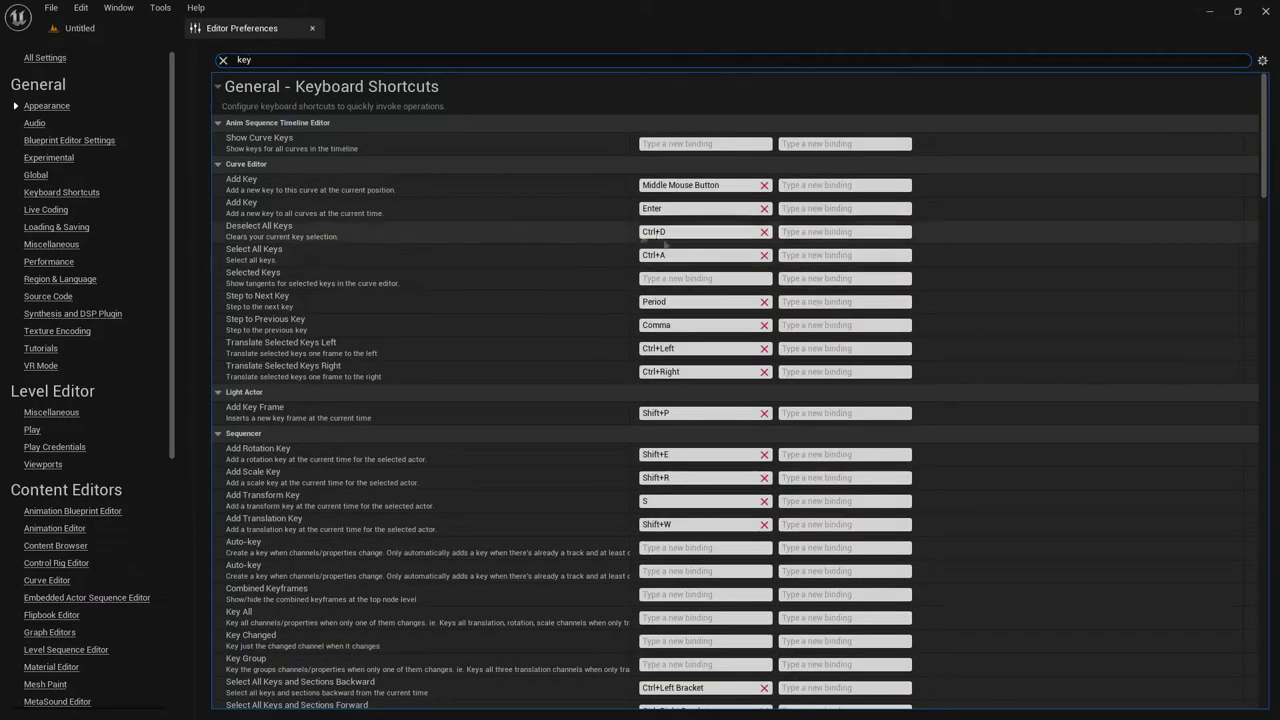
- Scroll through the keyboard shortcut bindings, then close Editor Preferences
scroll(655, 297, "down", 1)
scroll(655, 297, "down", 5)
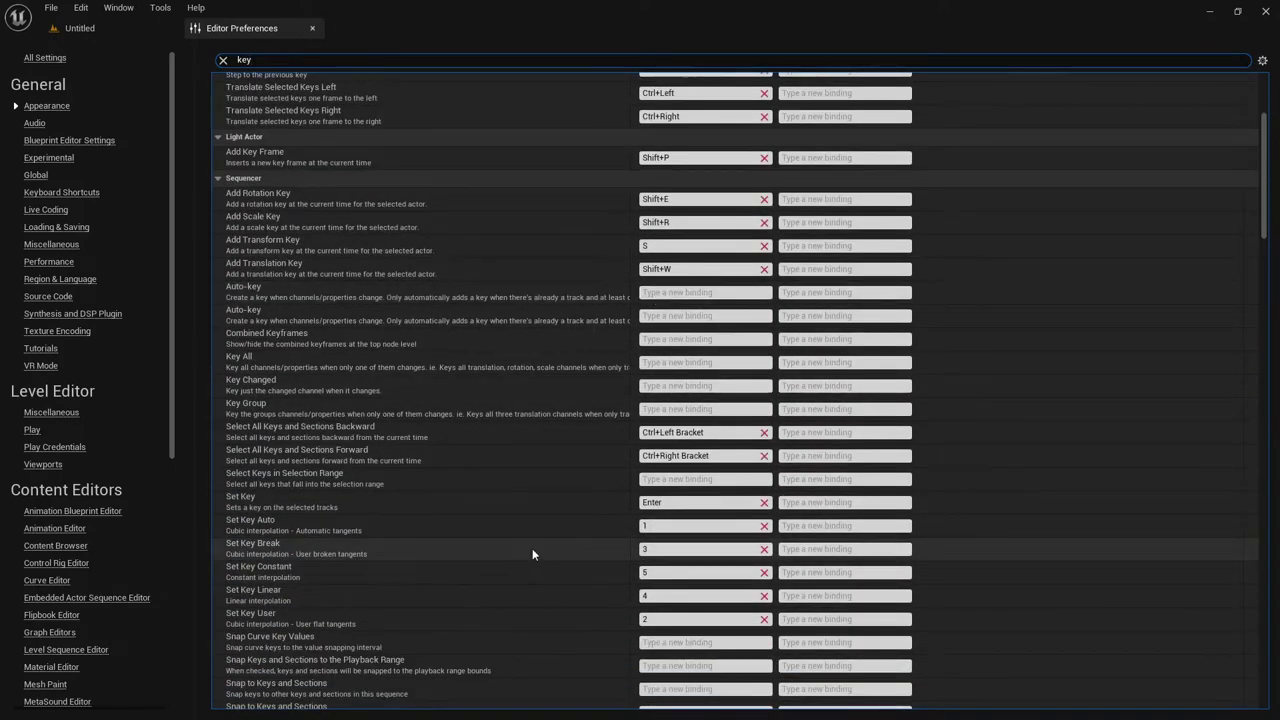
scroll(600, 530, "down", 3)
scroll(683, 485, "down", 4)
scroll(683, 485, "down", 3)
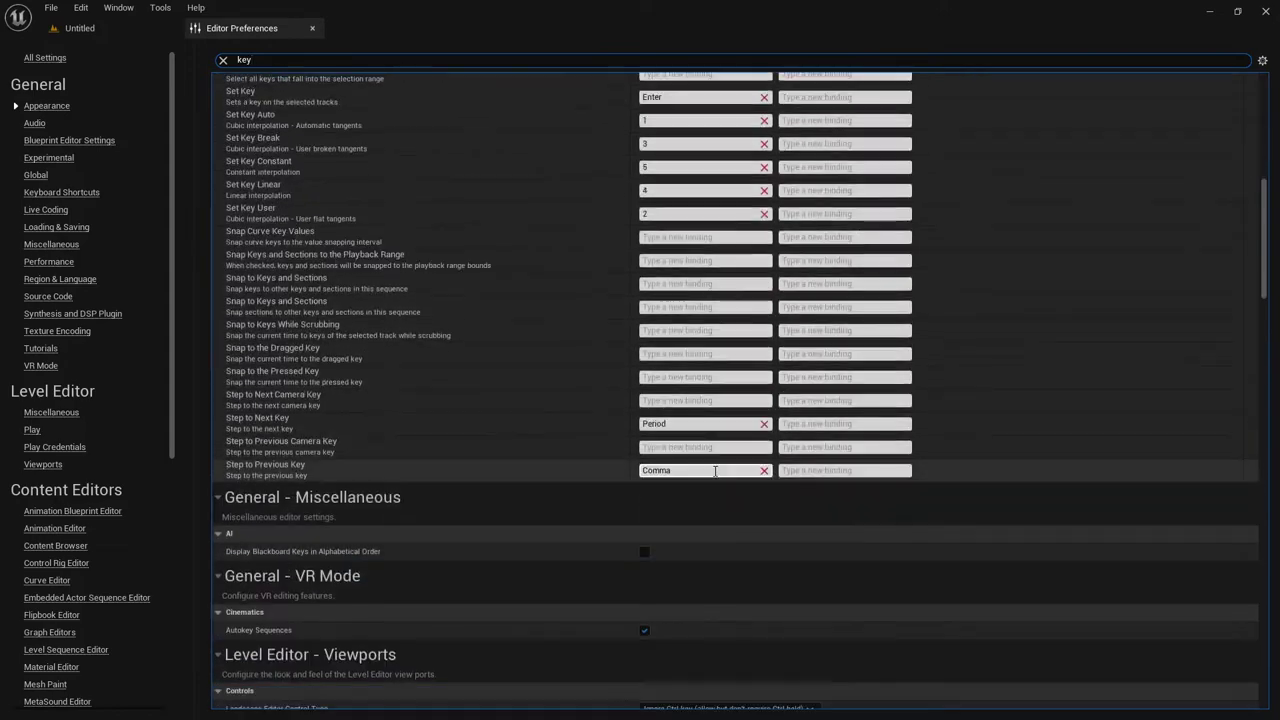
scroll(609, 462, "down", 3)
scroll(609, 462, "down", 4)
scroll(609, 465, "up", 5)
scroll(609, 465, "up", 5)
scroll(609, 465, "up", 5)
scroll(609, 465, "up", 3)
scroll(590, 440, "up", 1)
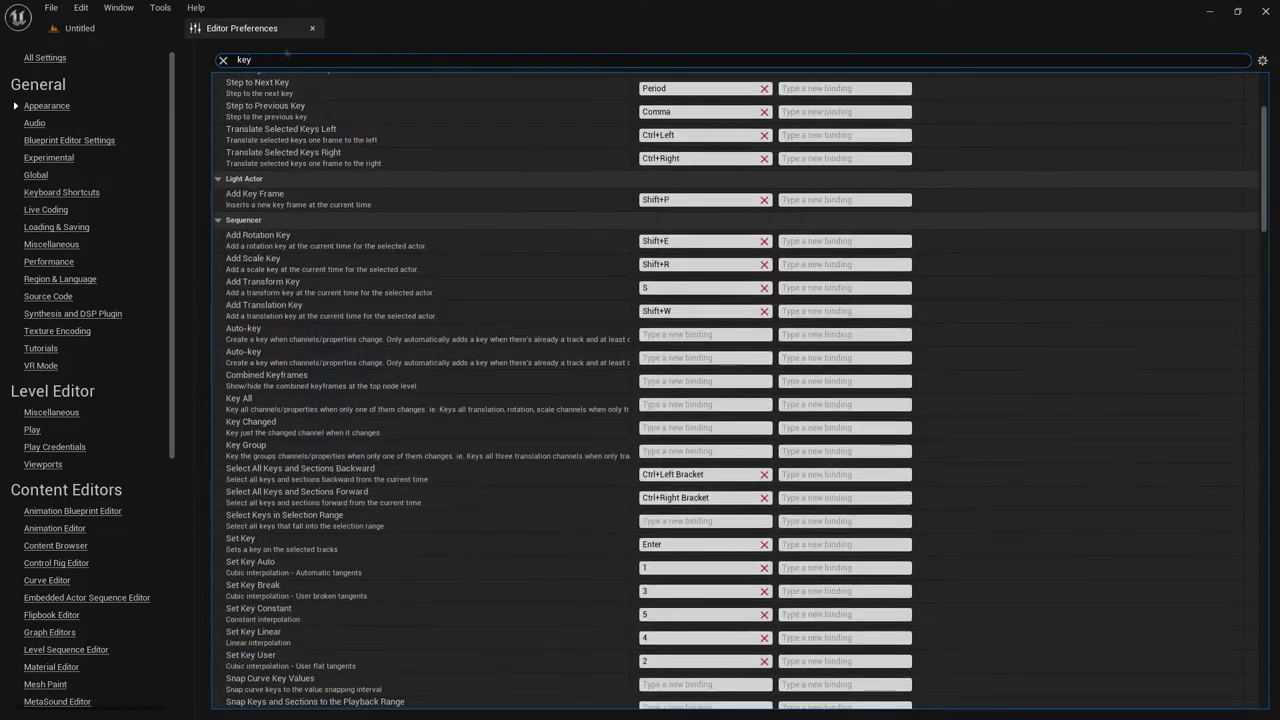
left_click(312, 28)
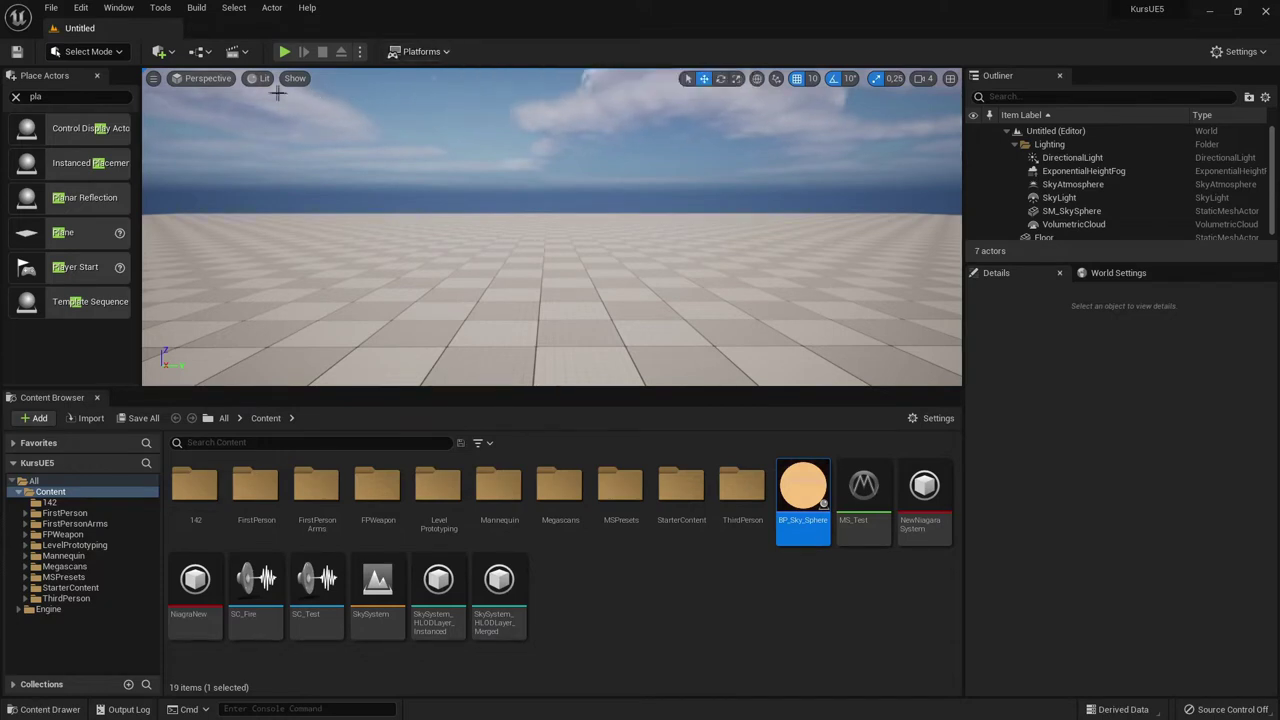
- Open the Level Blueprint from the toolbar's Blueprints menu
left_click(243, 54)
left_click(205, 51)
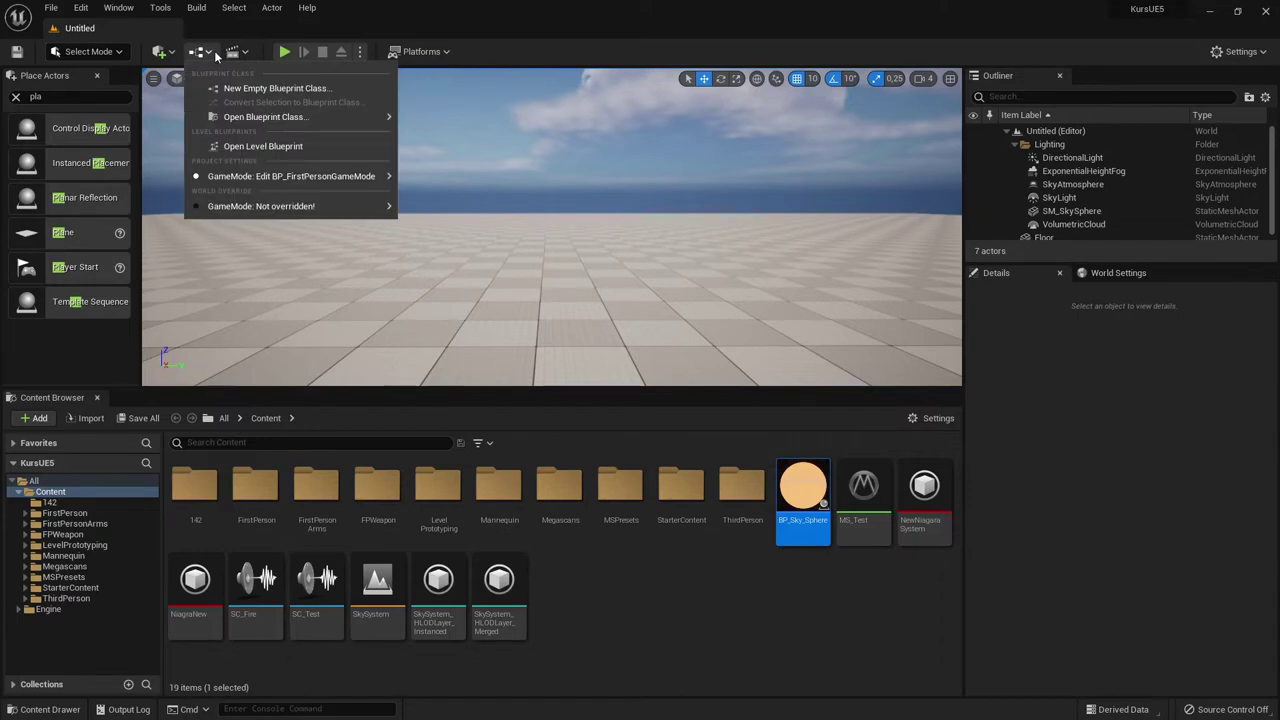
left_click(250, 153)
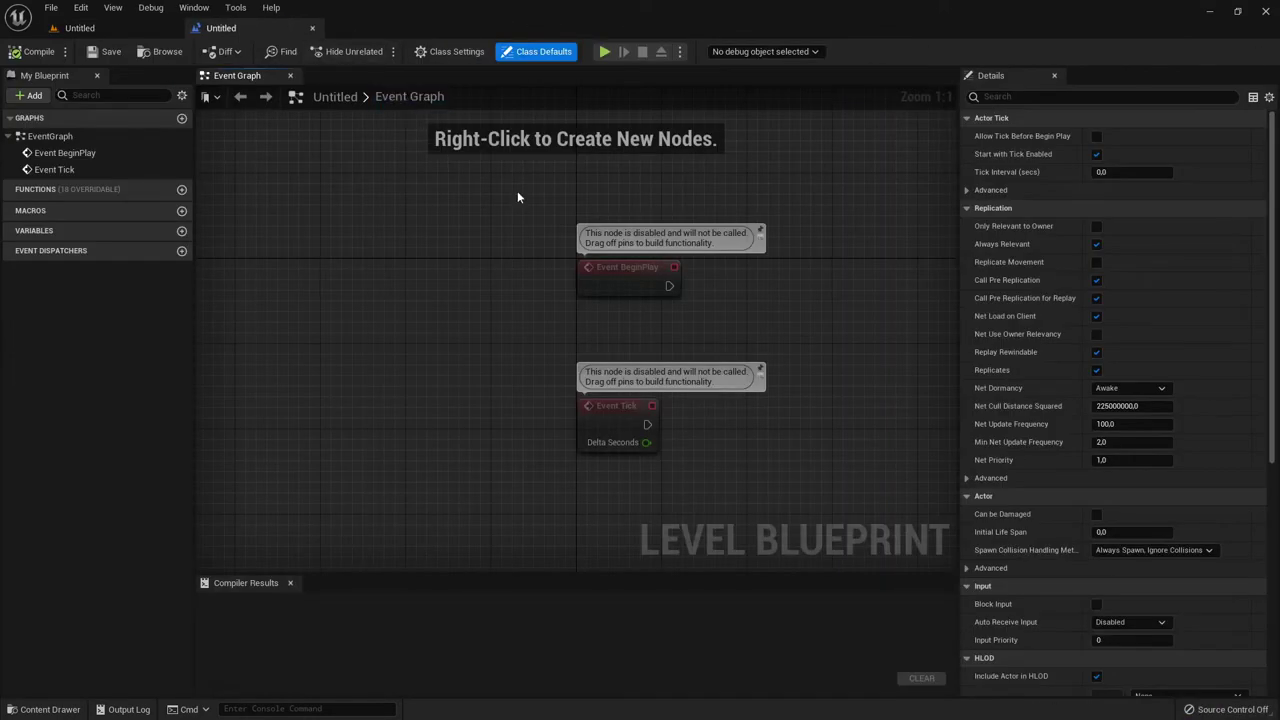
- Add Branch, Delay, For Each Loop and Do Once nodes with the B, D, F and O hotkeys
right_click_drag(500, 194, 410, 233)
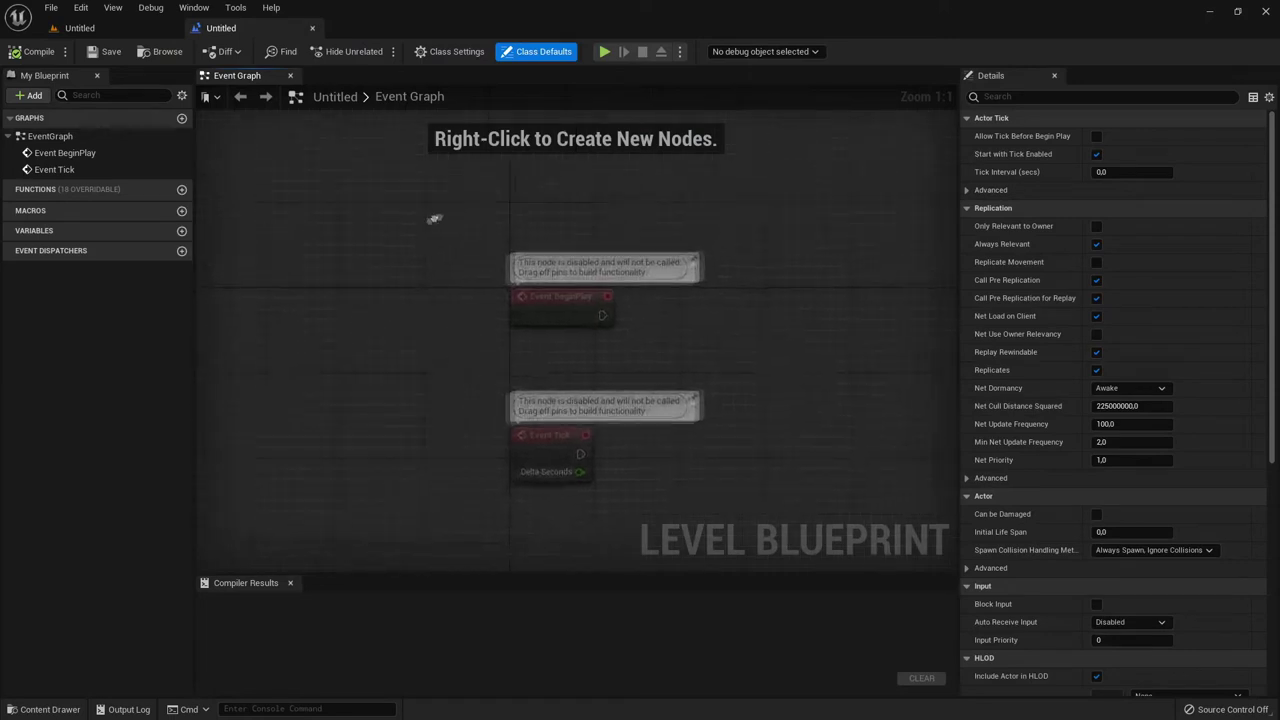
left_click(729, 187)
right_click_drag(729, 187, 651, 187)
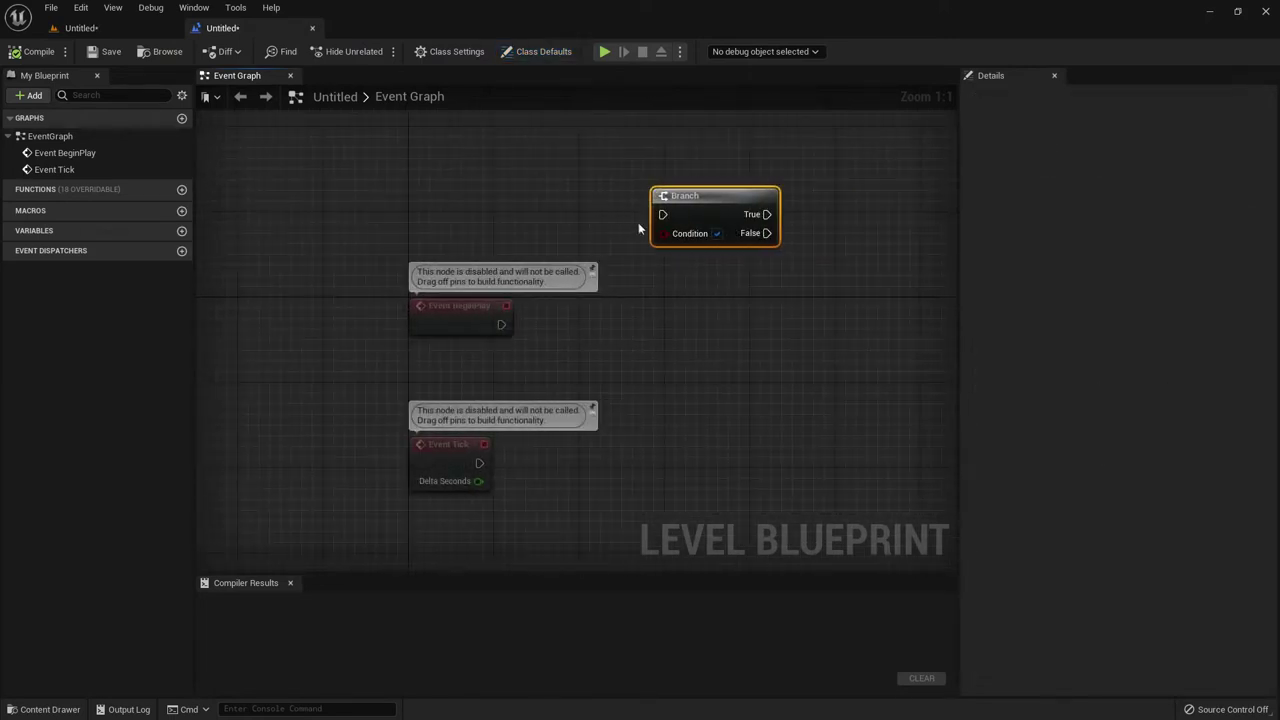
left_click(753, 295)
right_click_drag(787, 401, 619, 355)
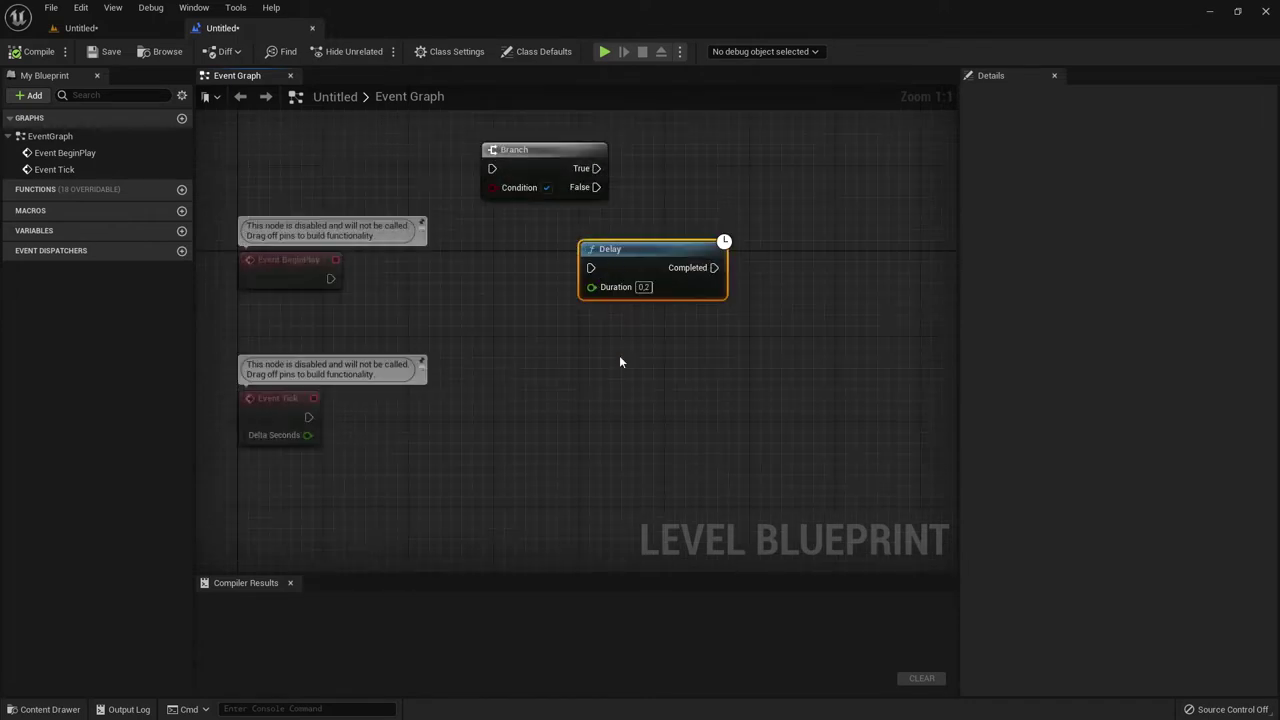
left_click(617, 355)
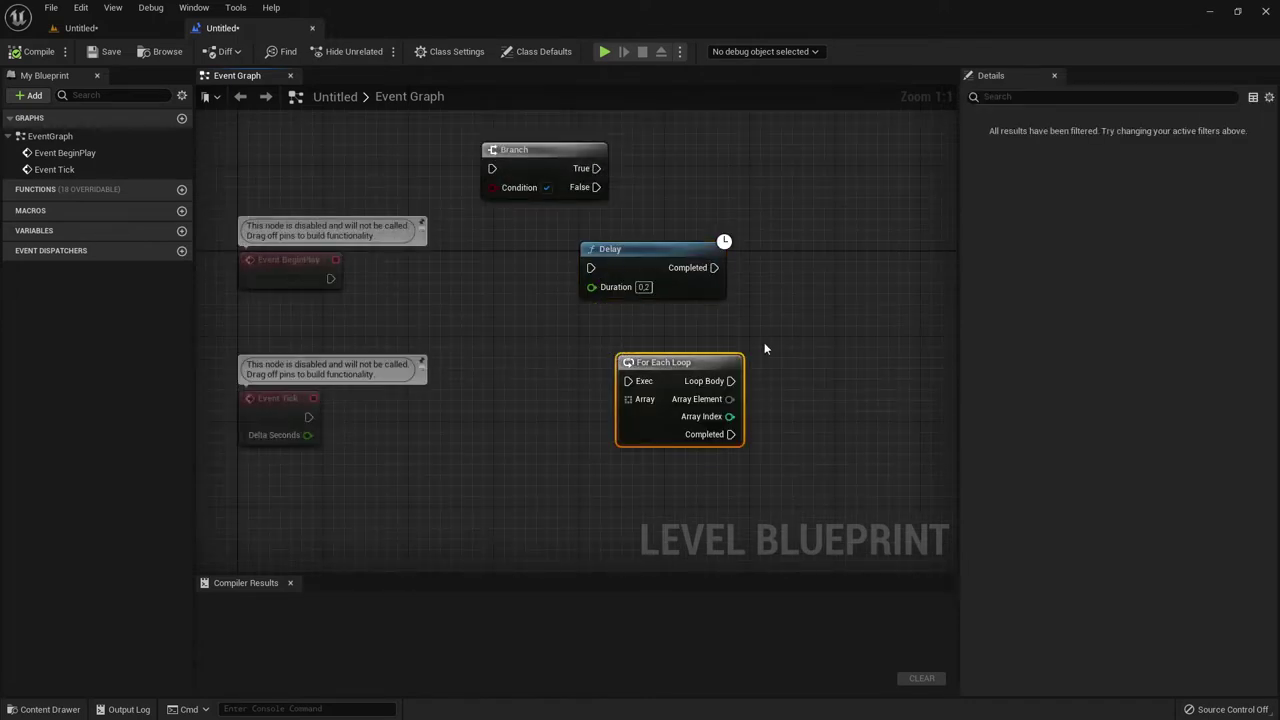
right_click_drag(764, 348, 682, 364)
left_click(738, 279)
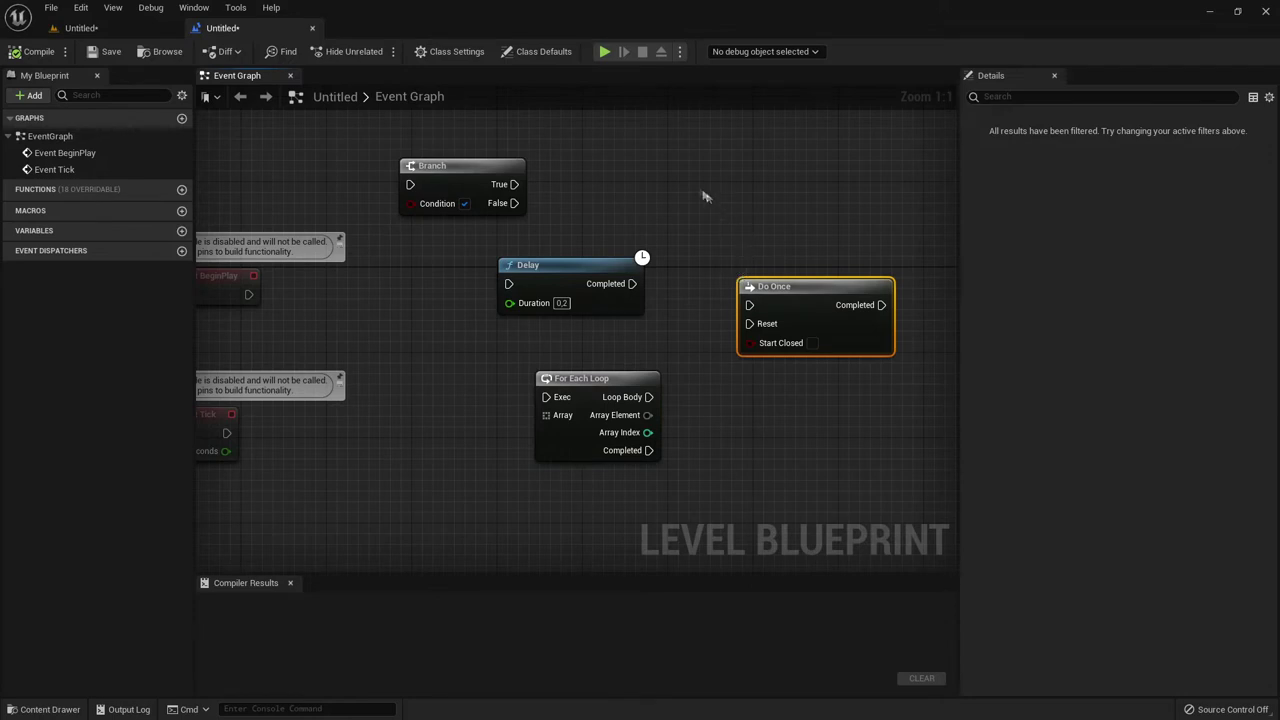
- Paste an Event BeginPlay node, then box-select and delete every node in the event graph
left_click(657, 161)
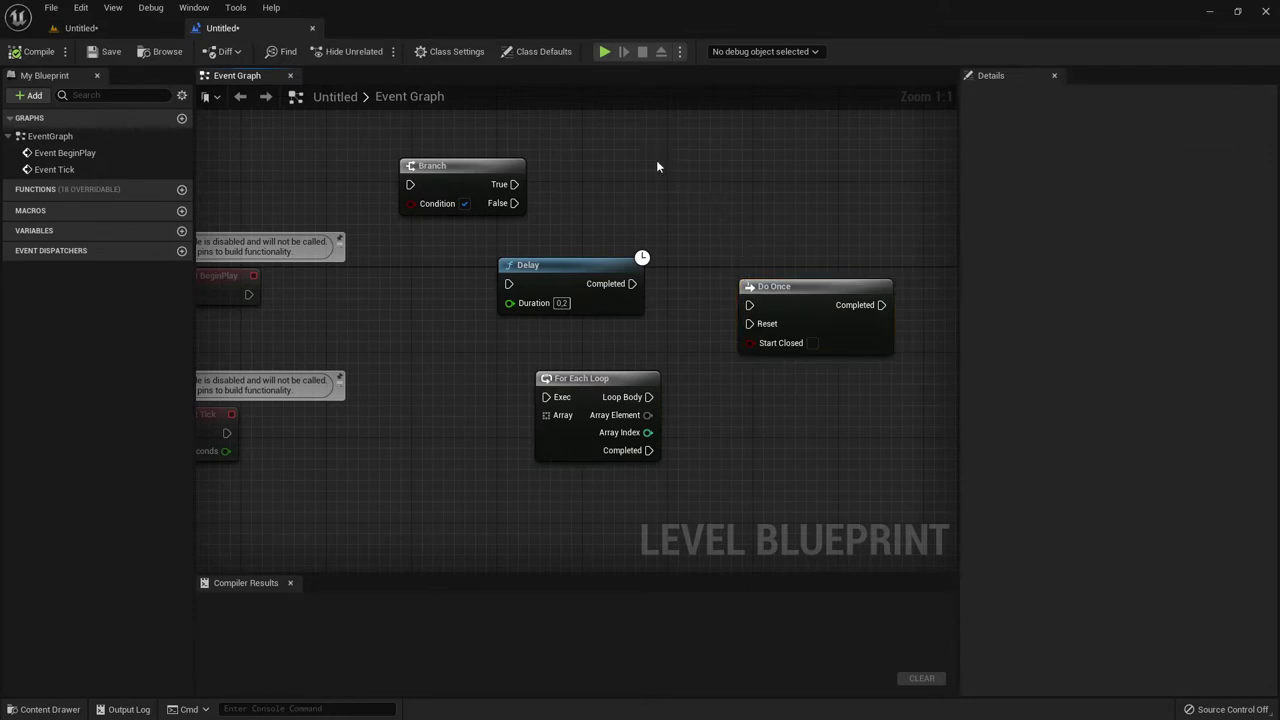
key("ctrl+v")
scroll(620, 170, "down", 4)
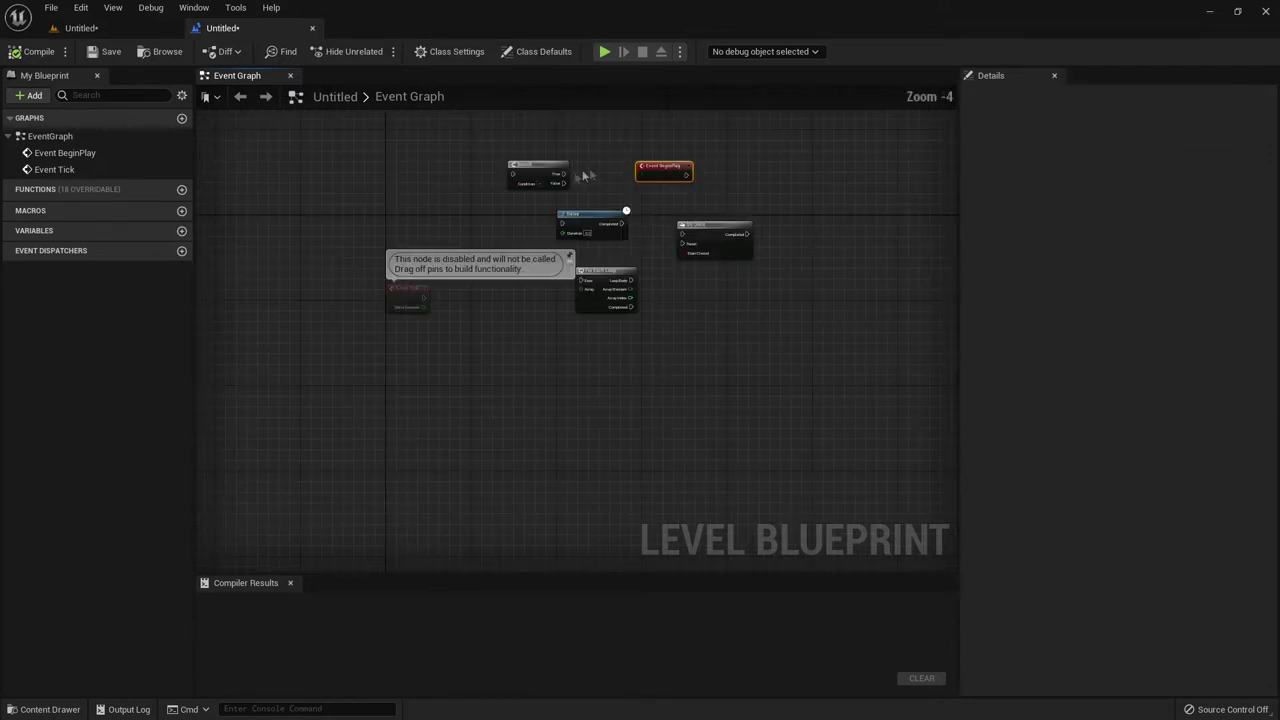
left_click_drag(358, 164, 752, 362)
key("Delete")
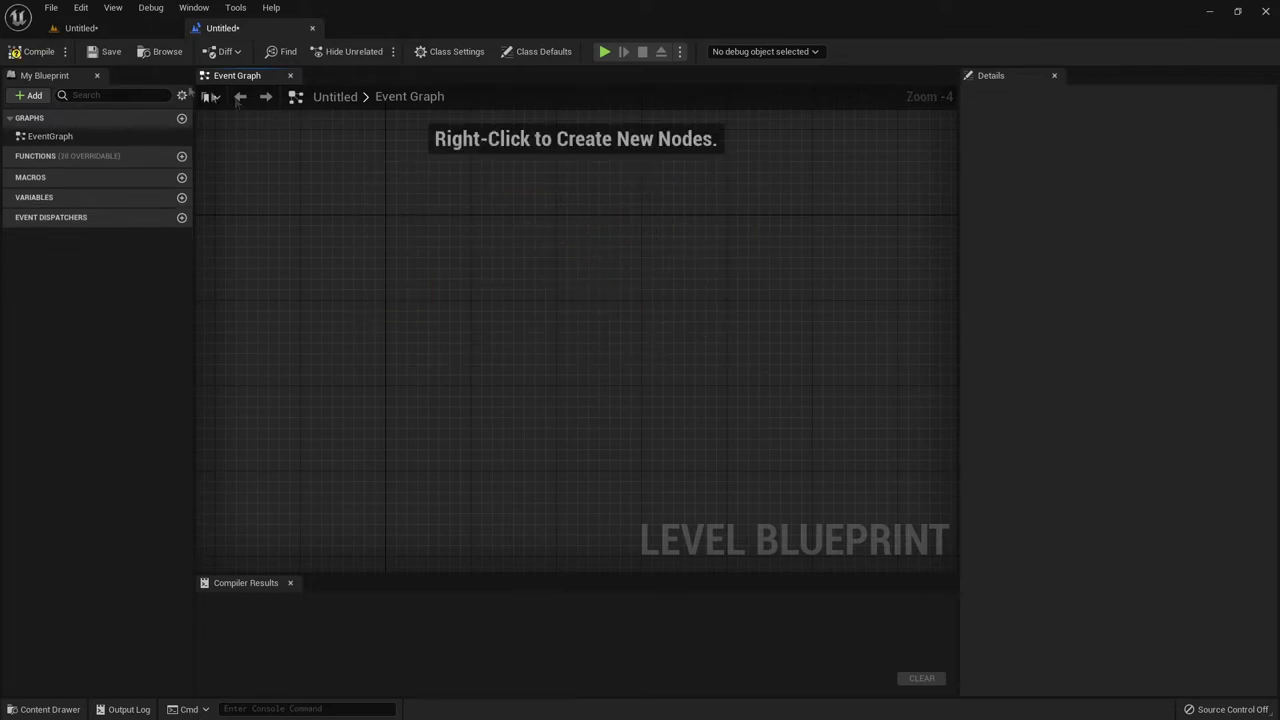
left_click(82, 29)
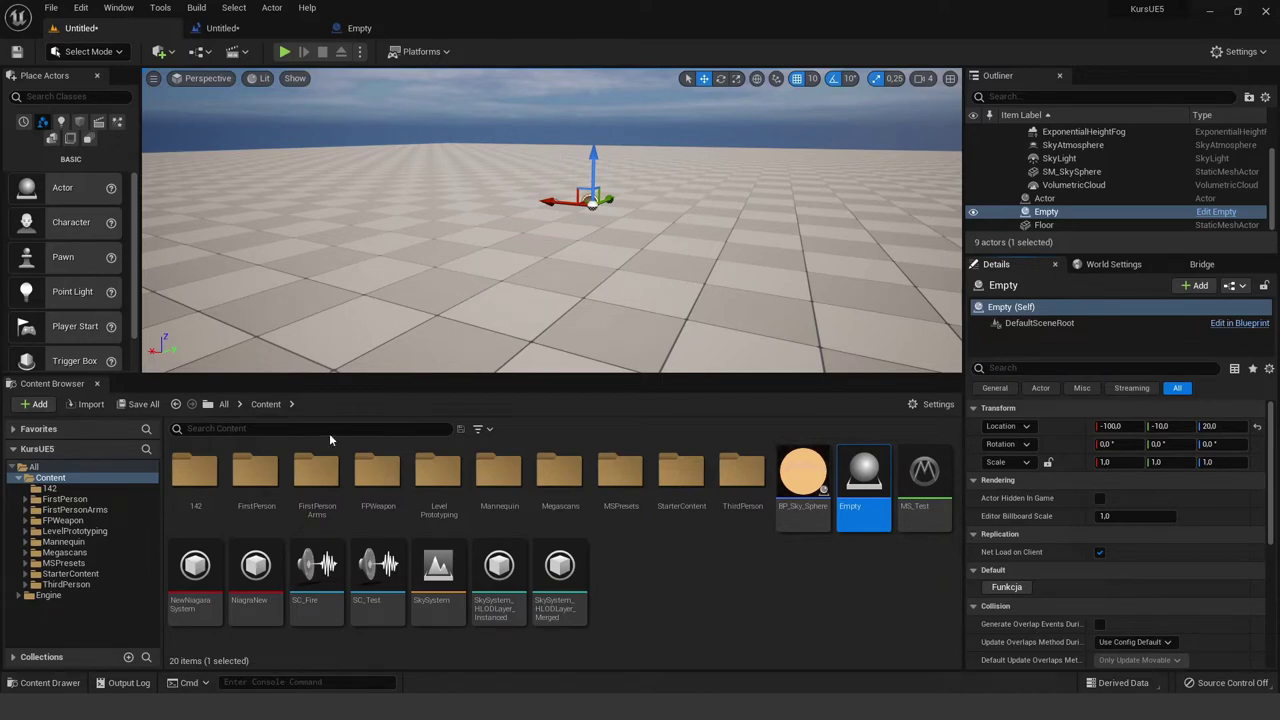
- Bring up the Open Asset list with Ctrl+P, scroll through all project assets, and close it
key("ctrl+p")
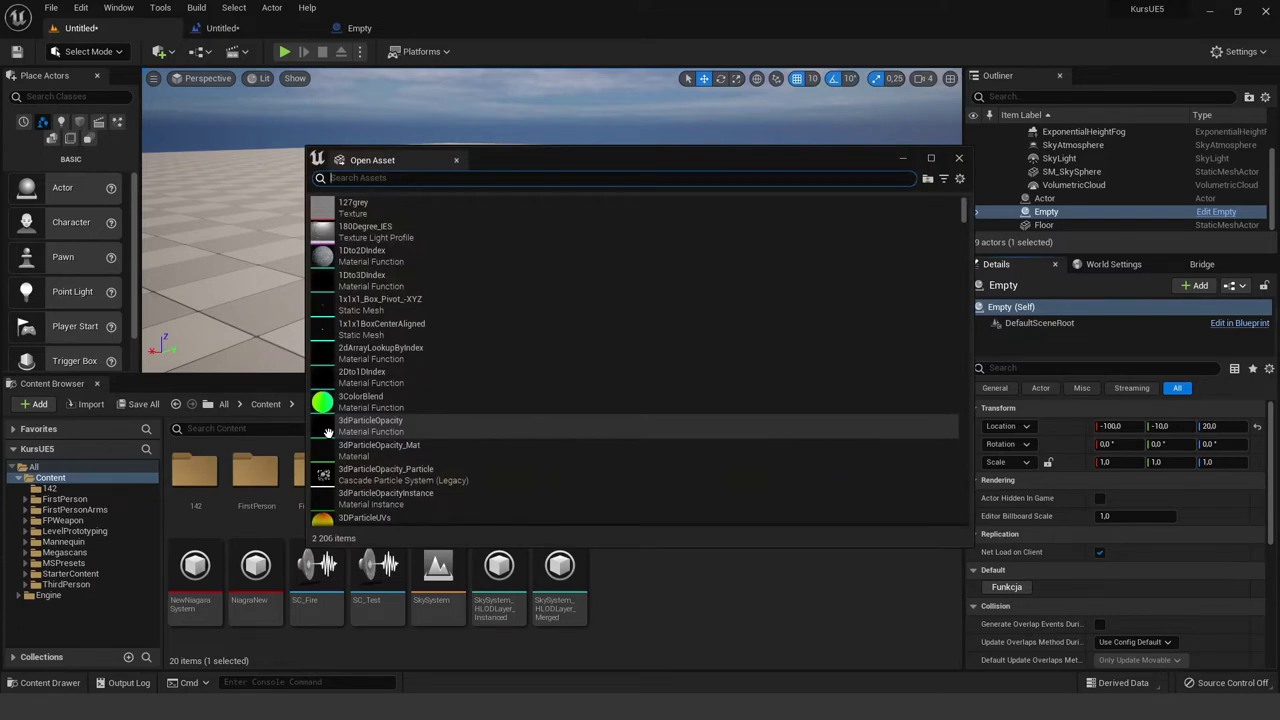
scroll(491, 345, "down", 5)
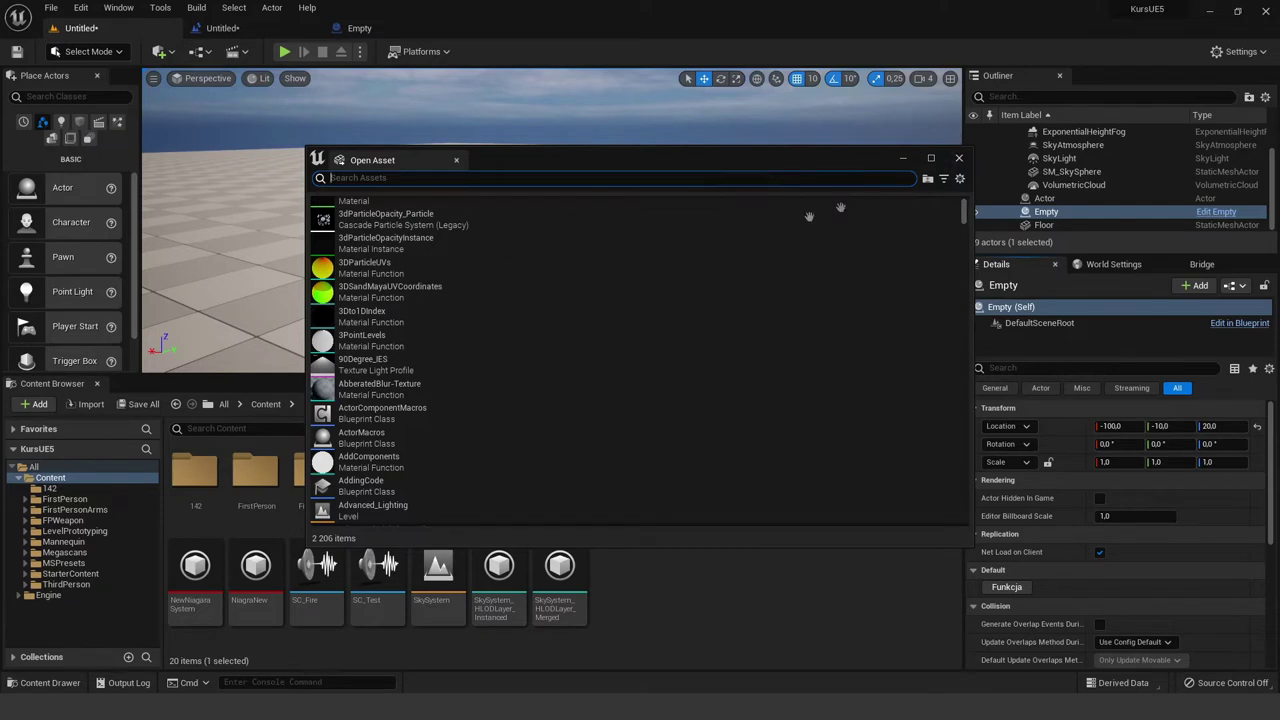
scroll(475, 398, "down", 3)
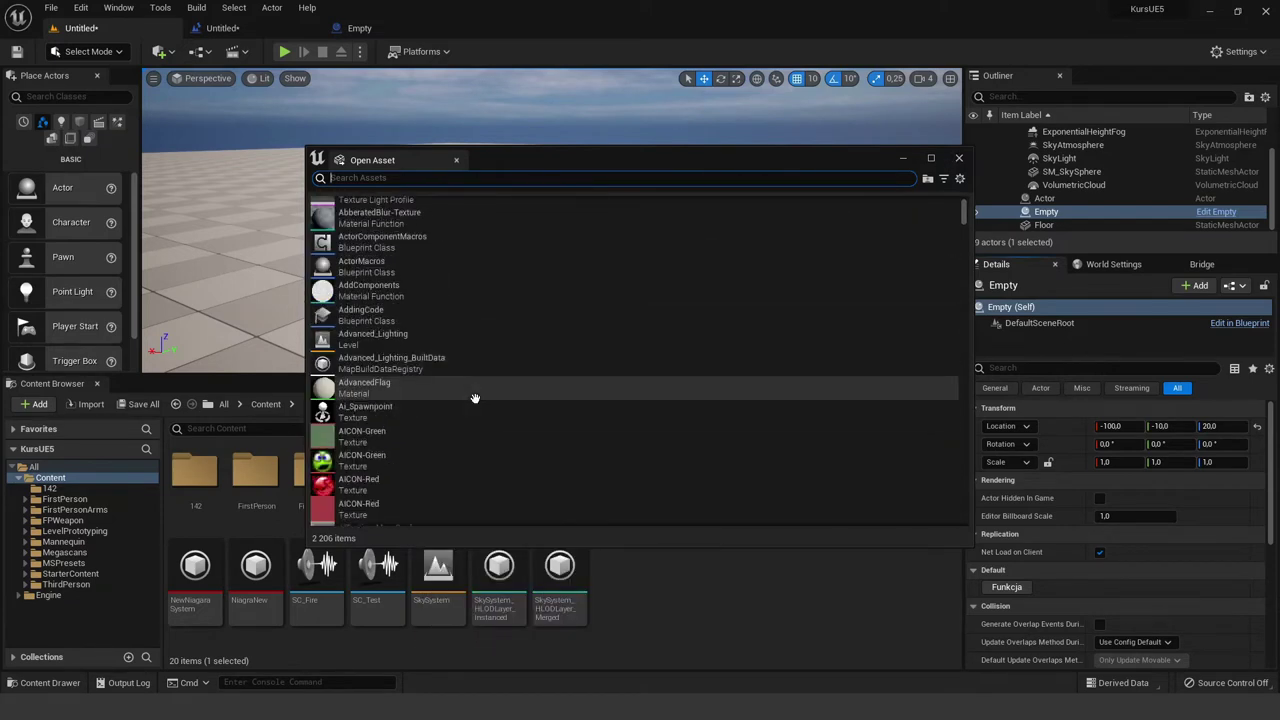
scroll(475, 398, "down", 2)
scroll(470, 400, "down", 1)
scroll(466, 403, "down", 1)
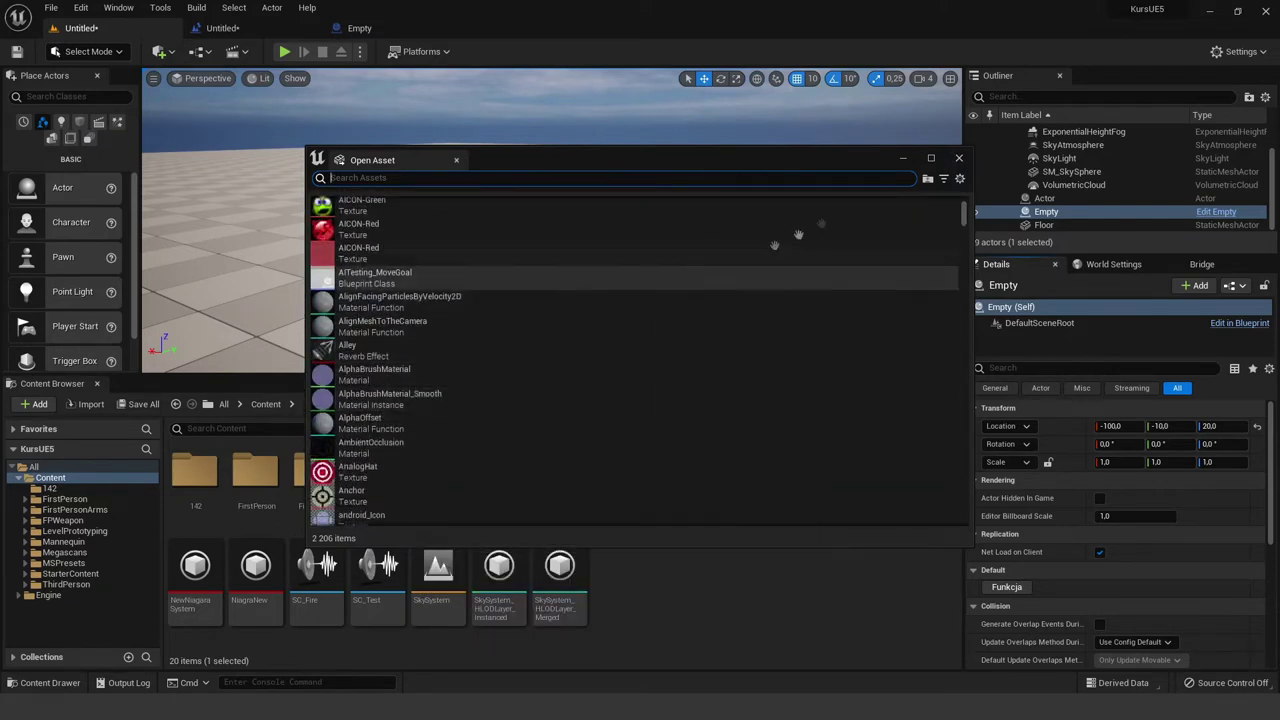
left_click(958, 158)
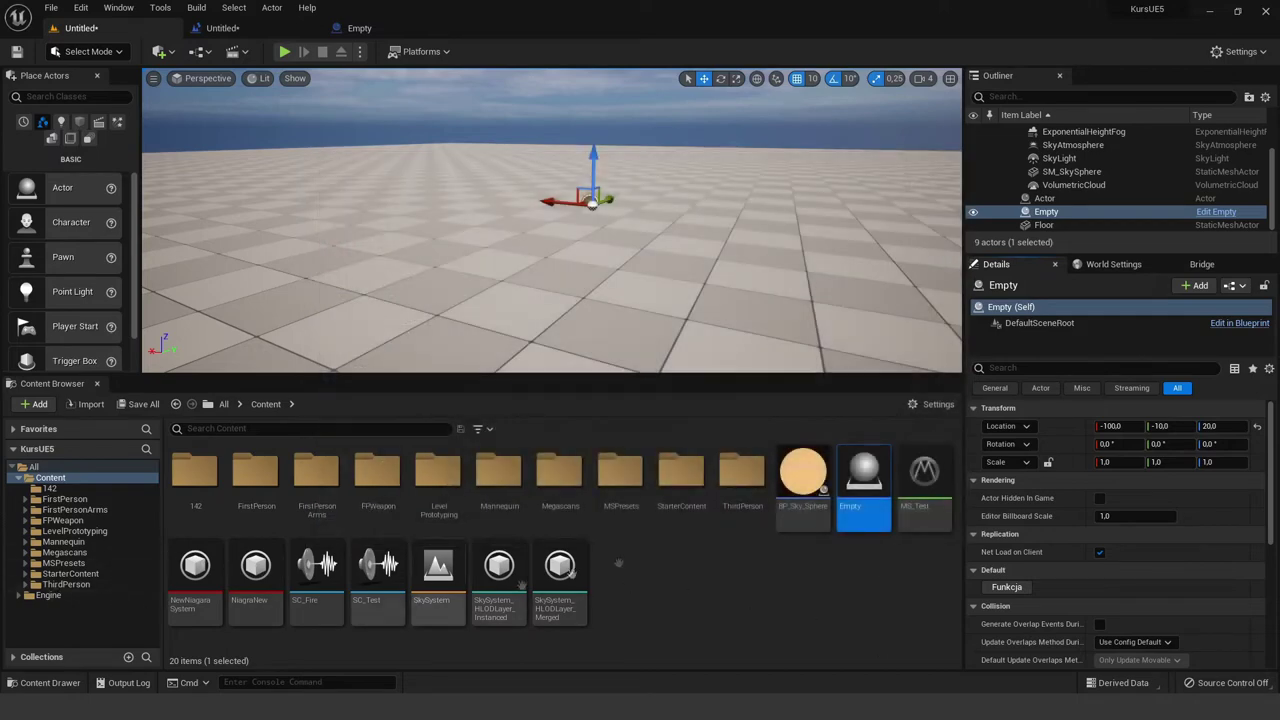
- Turn off Show Engine Content in the Content Browser settings, then select the Floor actor
left_click(930, 404)
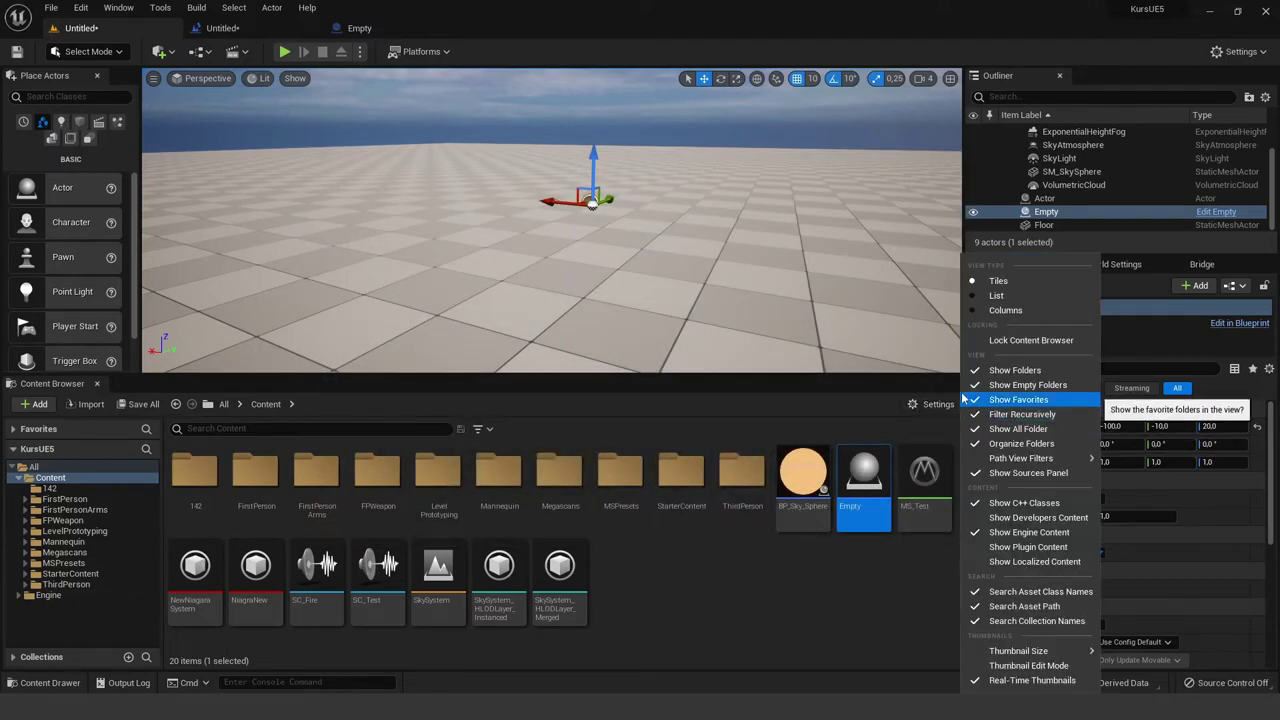
left_click(1028, 532)
left_click(652, 300)
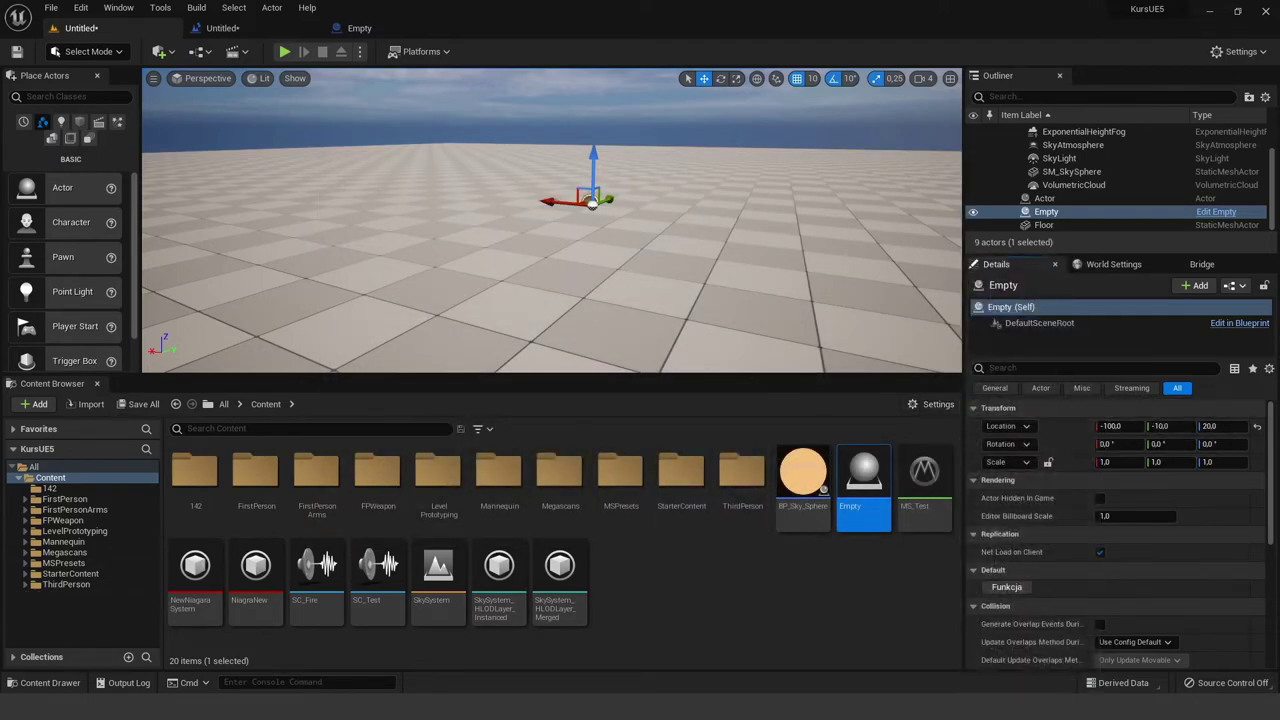
left_click(620, 274)
key("ctrl+p")
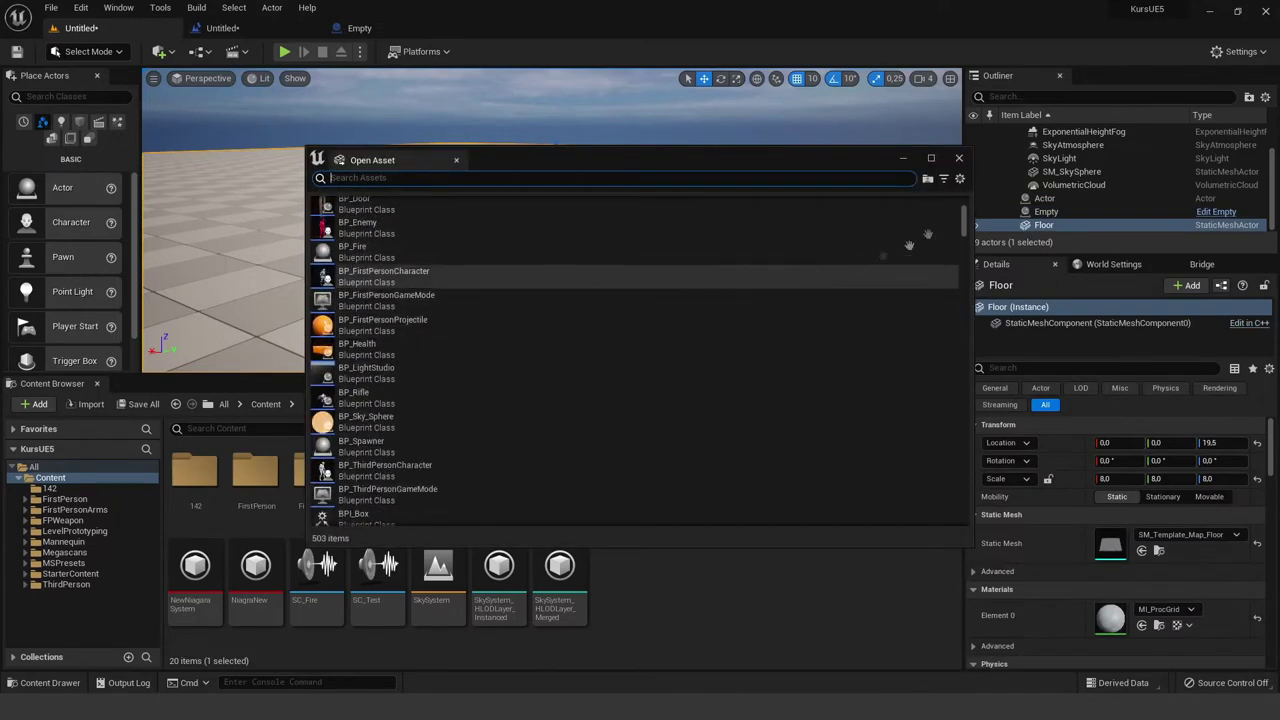
- Search Open Asset for 'cube', drag Shape_Cube into the level, and drag the dialog toward the Details panel
left_click_drag(962, 222, 932, 311)
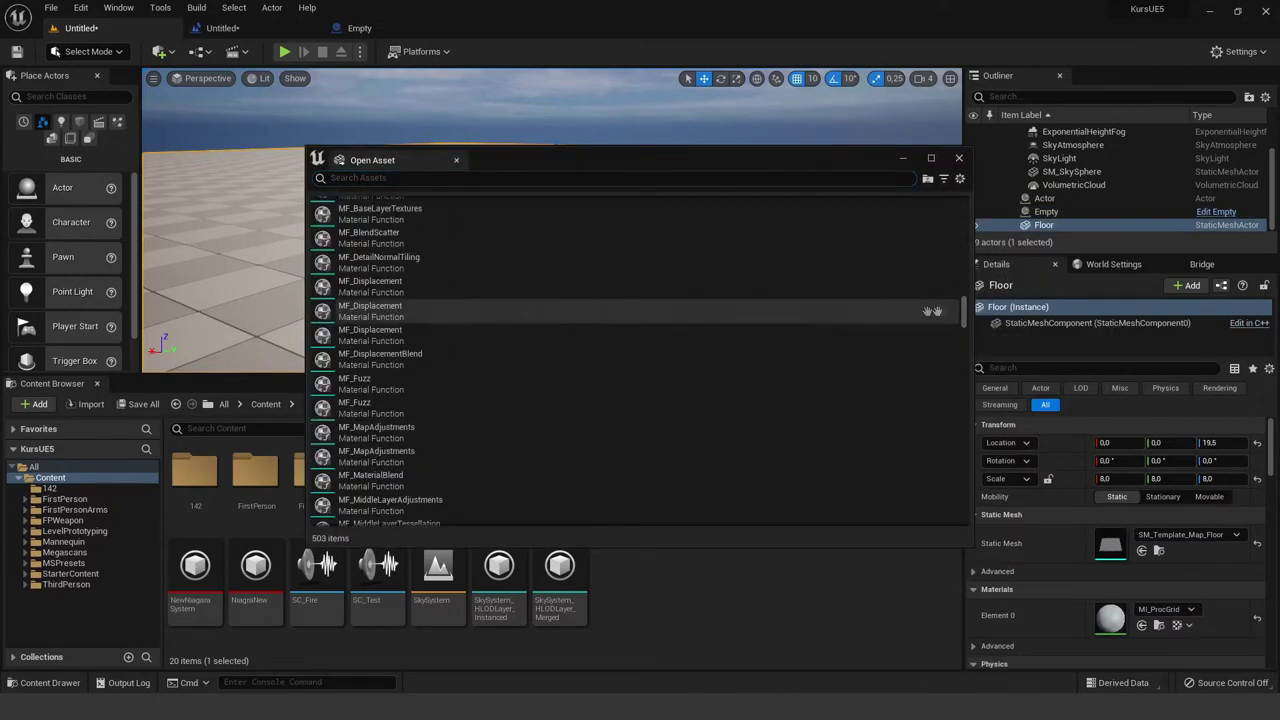
scroll(486, 317, "down", 3)
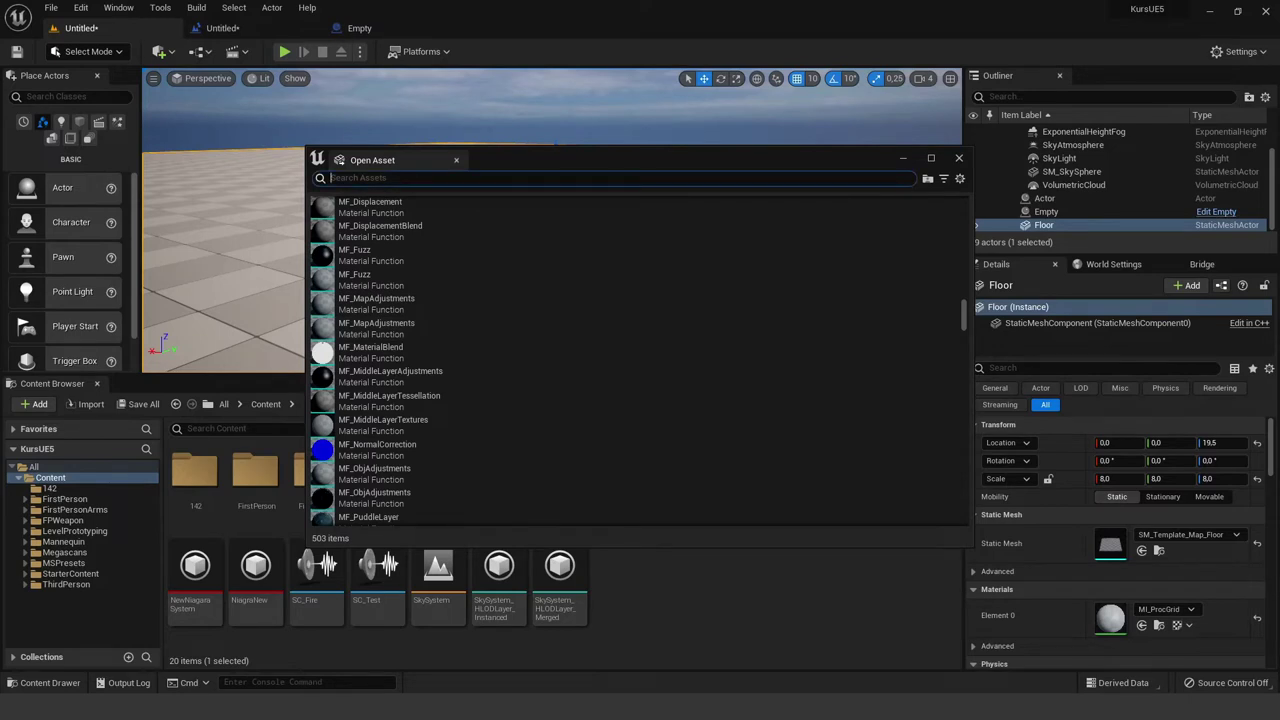
type("cube")
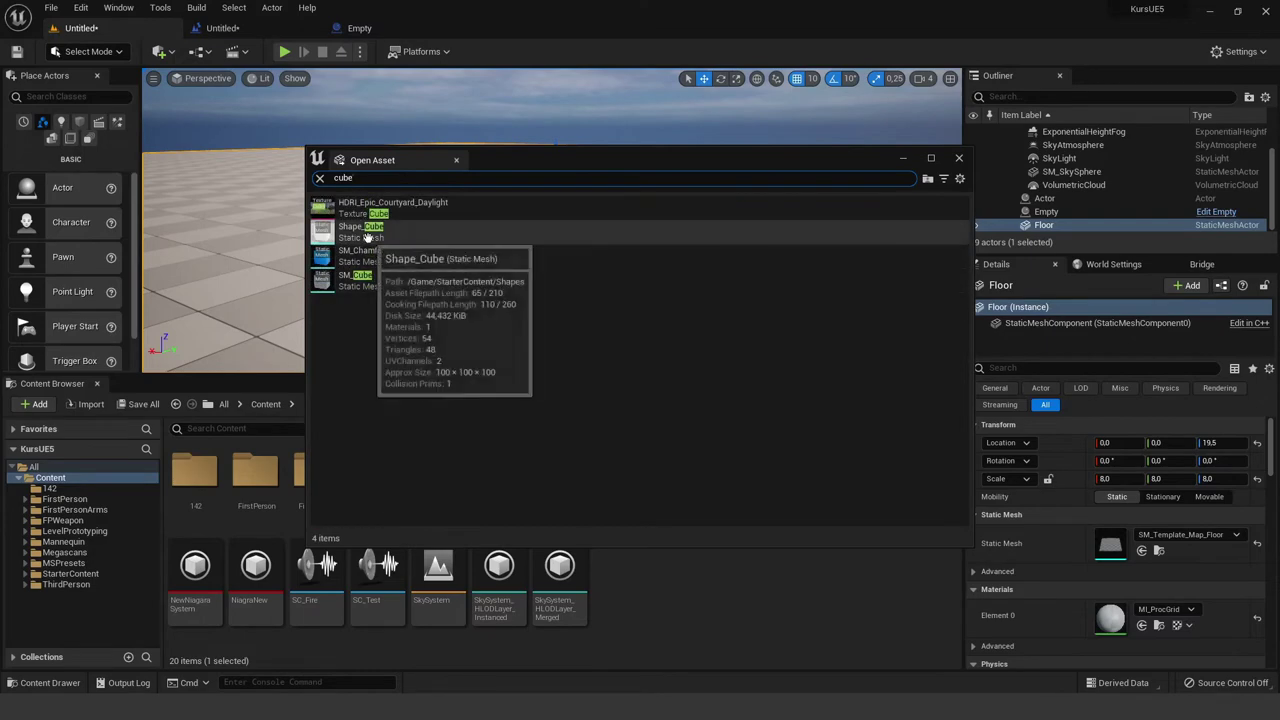
left_click_drag(360, 231, 200, 238)
left_click_drag(545, 165, 1100, 268)
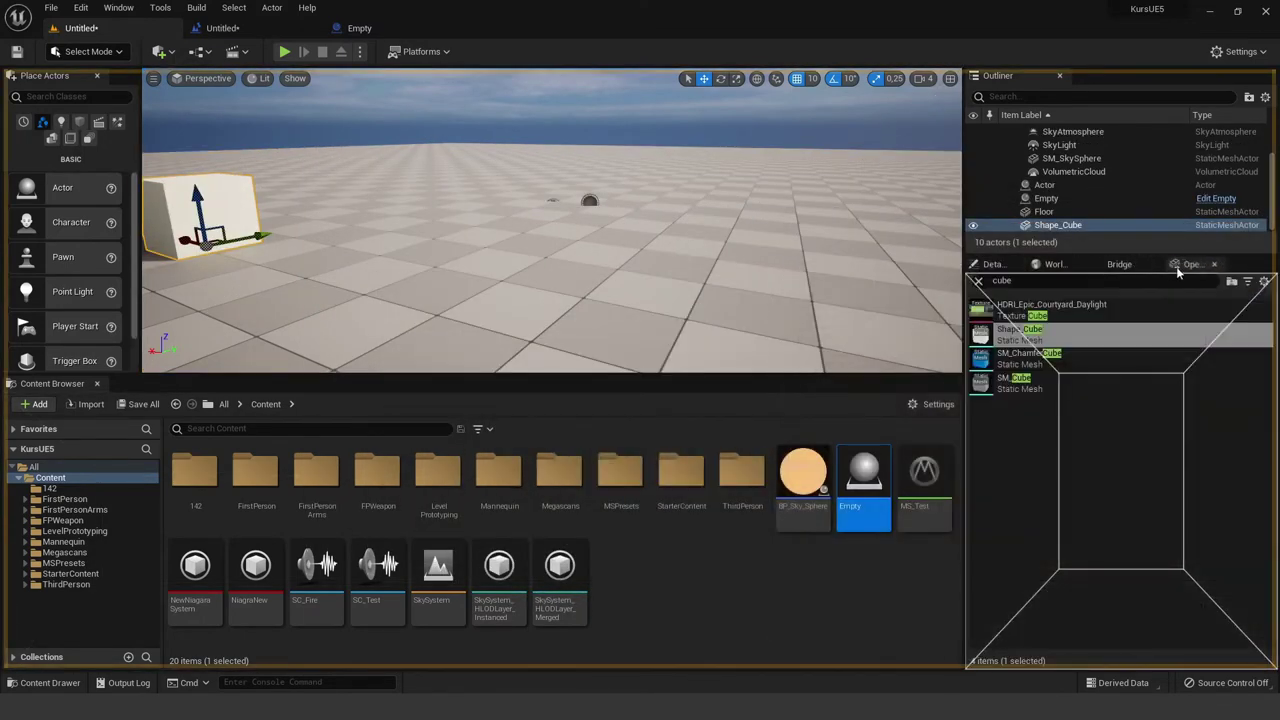
- Dock Open Asset as an editor tab and flip through the Bridge, World Settings and Details tabs
left_click_drag(1100, 268, 1190, 264)
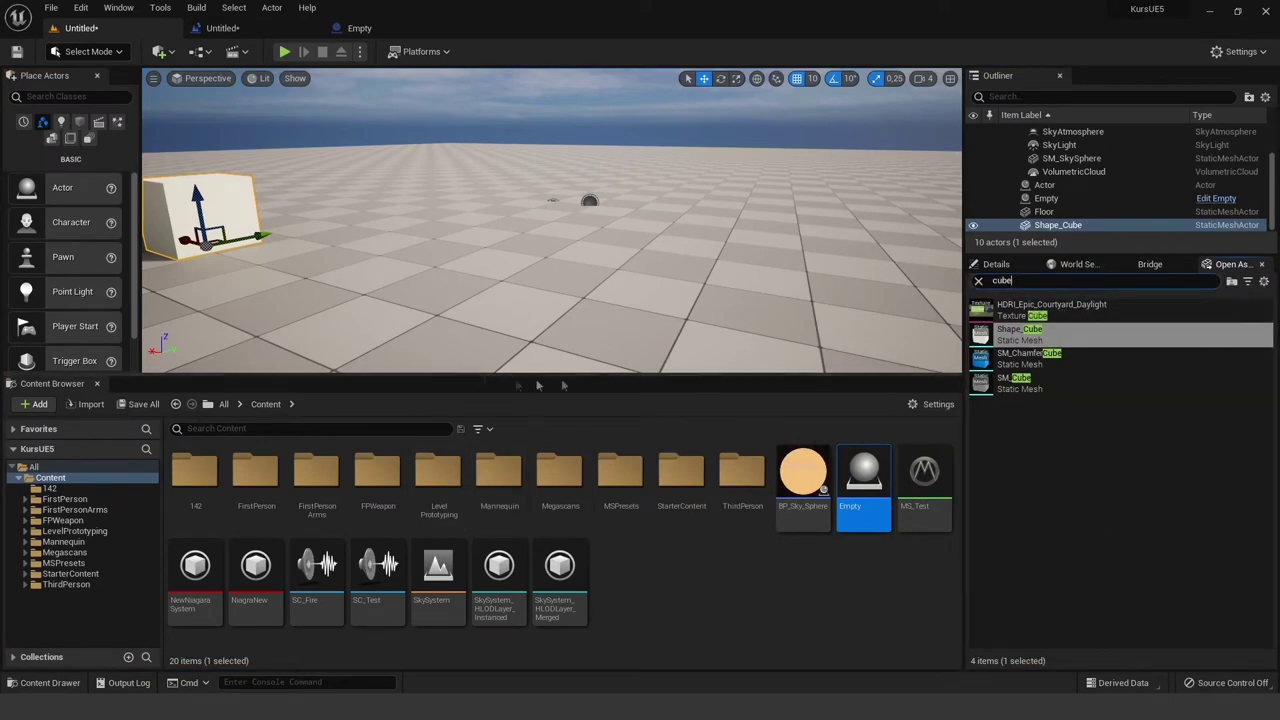
left_click(1025, 284)
left_click(1152, 265)
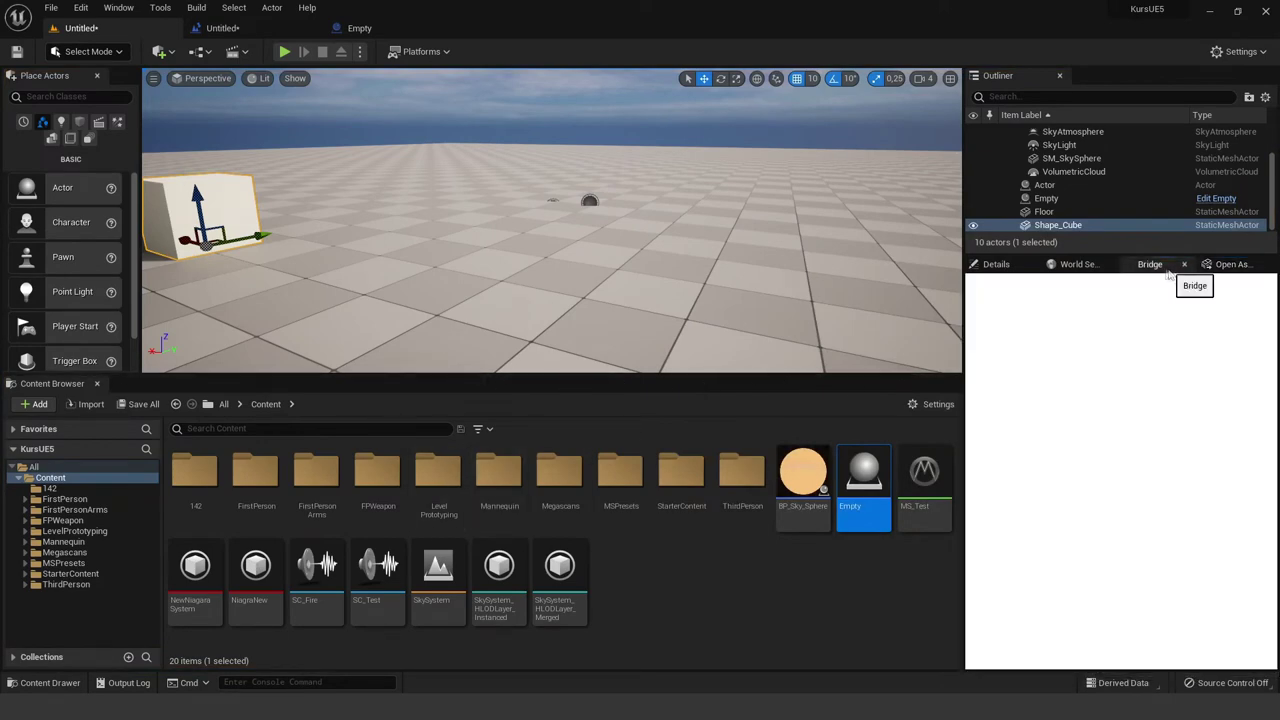
left_click(1080, 264)
left_click(998, 268)
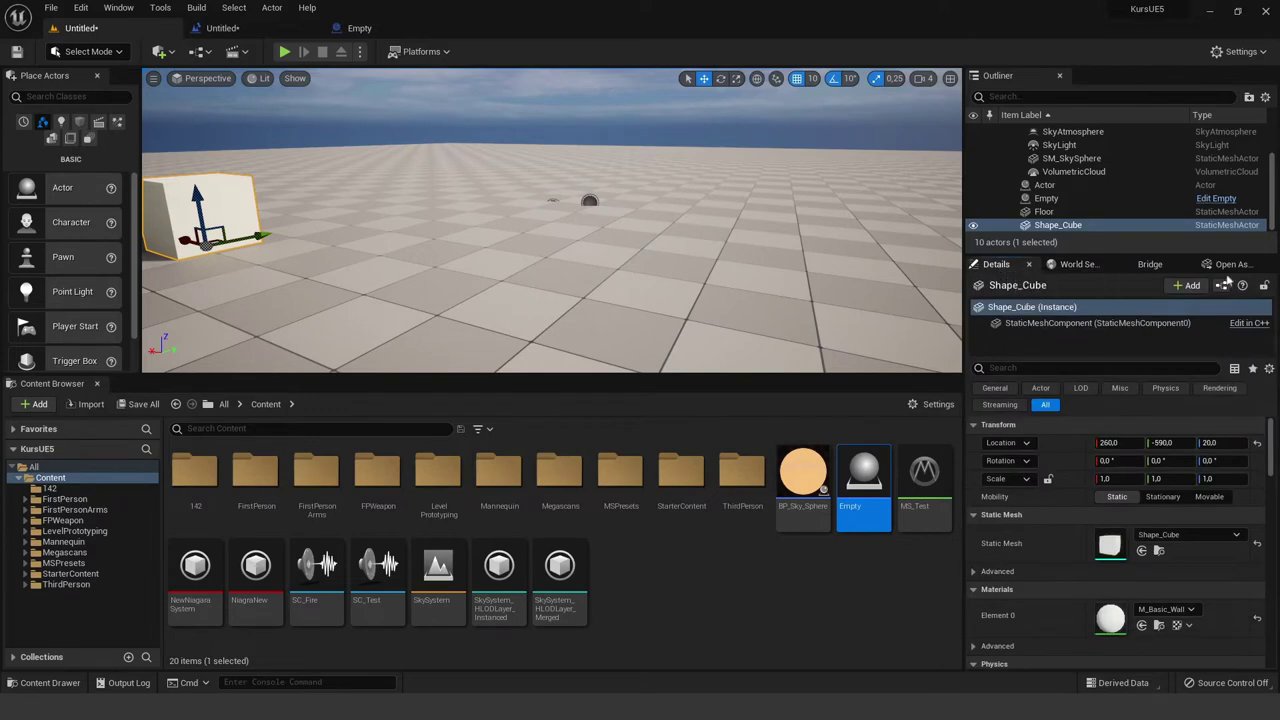
left_click(1225, 264)
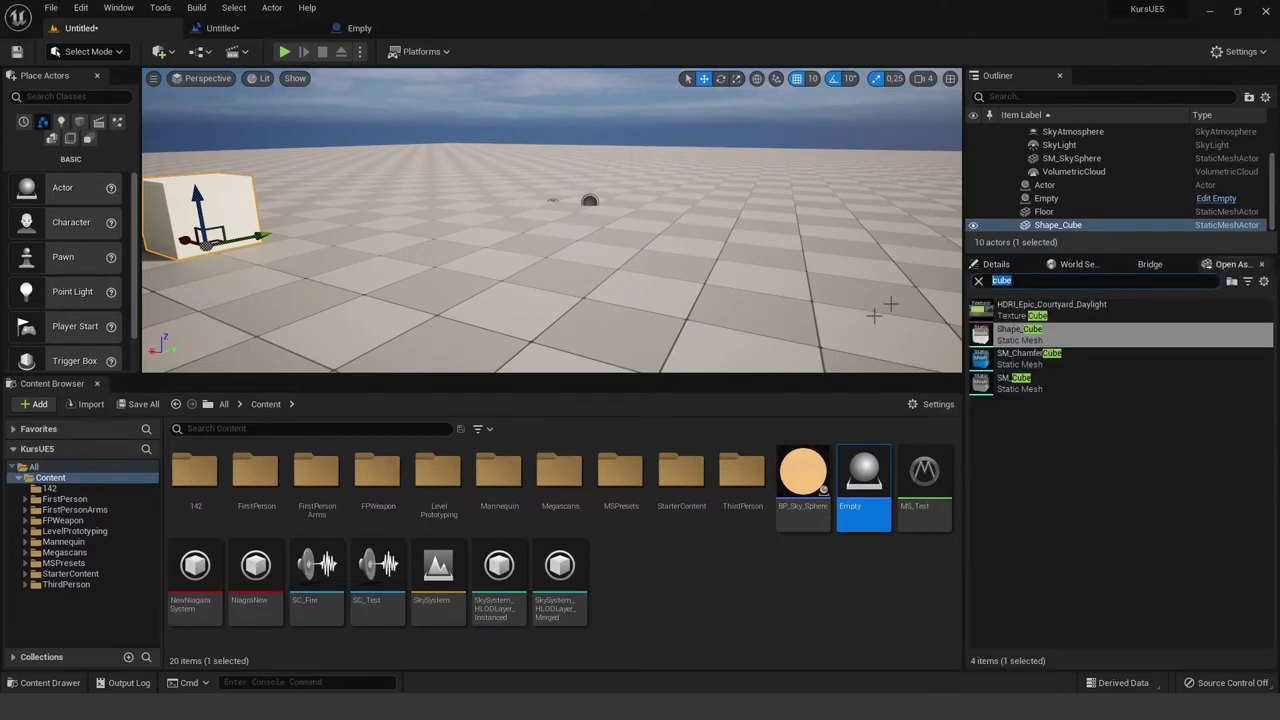
- Add the S_Velvet_Grass Var4 mesh, then search 'tund' and add the mossy Tundra boulder
key("BackSpace")
scroll(1125, 357, "up", 2)
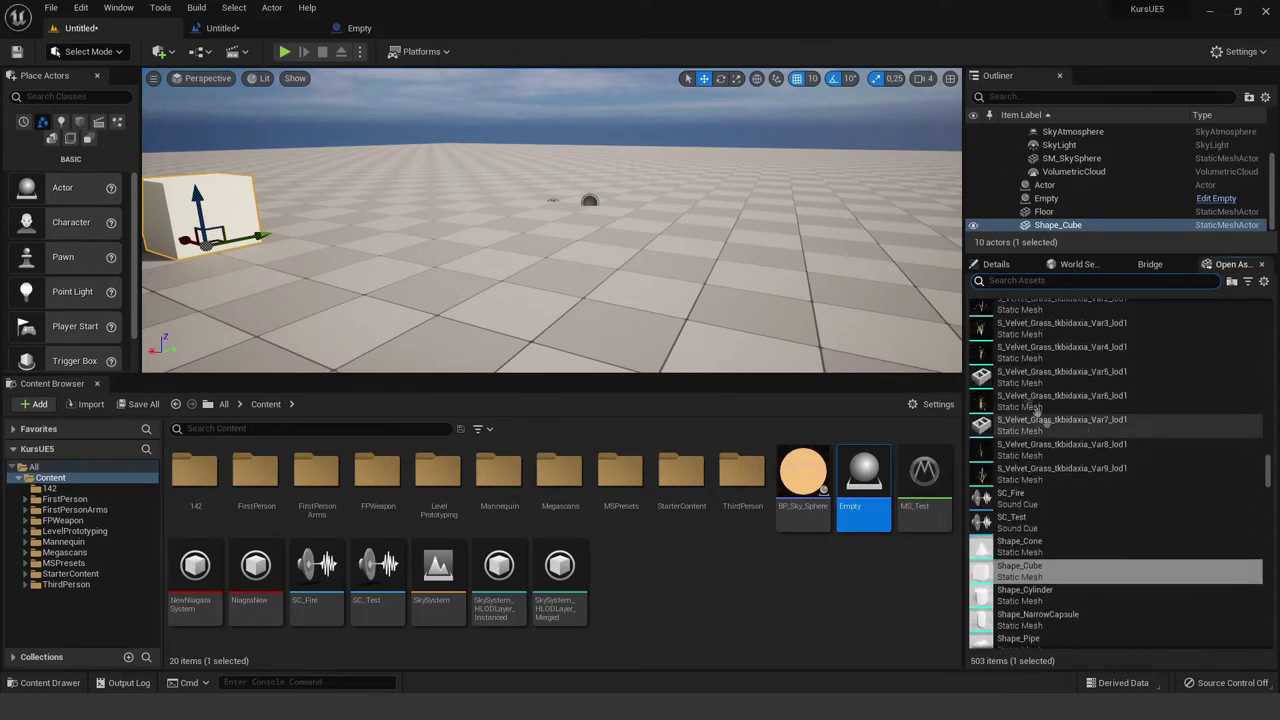
left_click(1060, 352)
scroll(1105, 380, "up", 2)
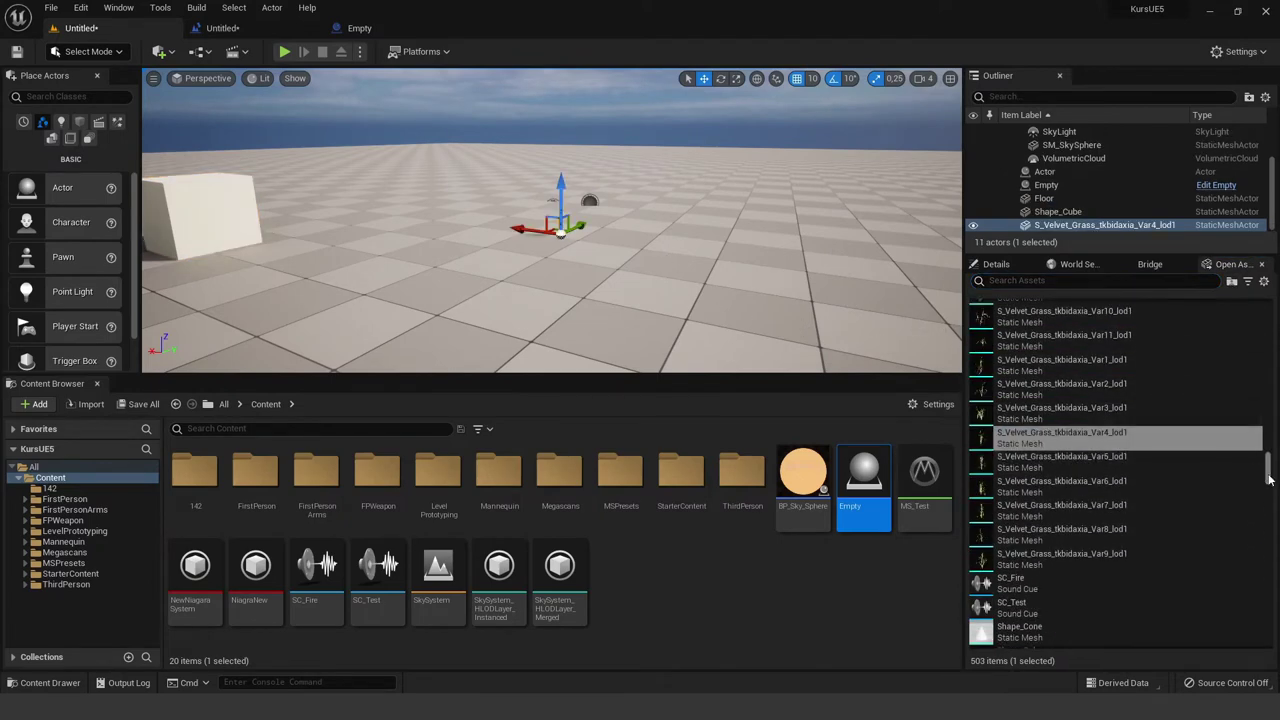
left_click_drag(1268, 480, 1268, 390)
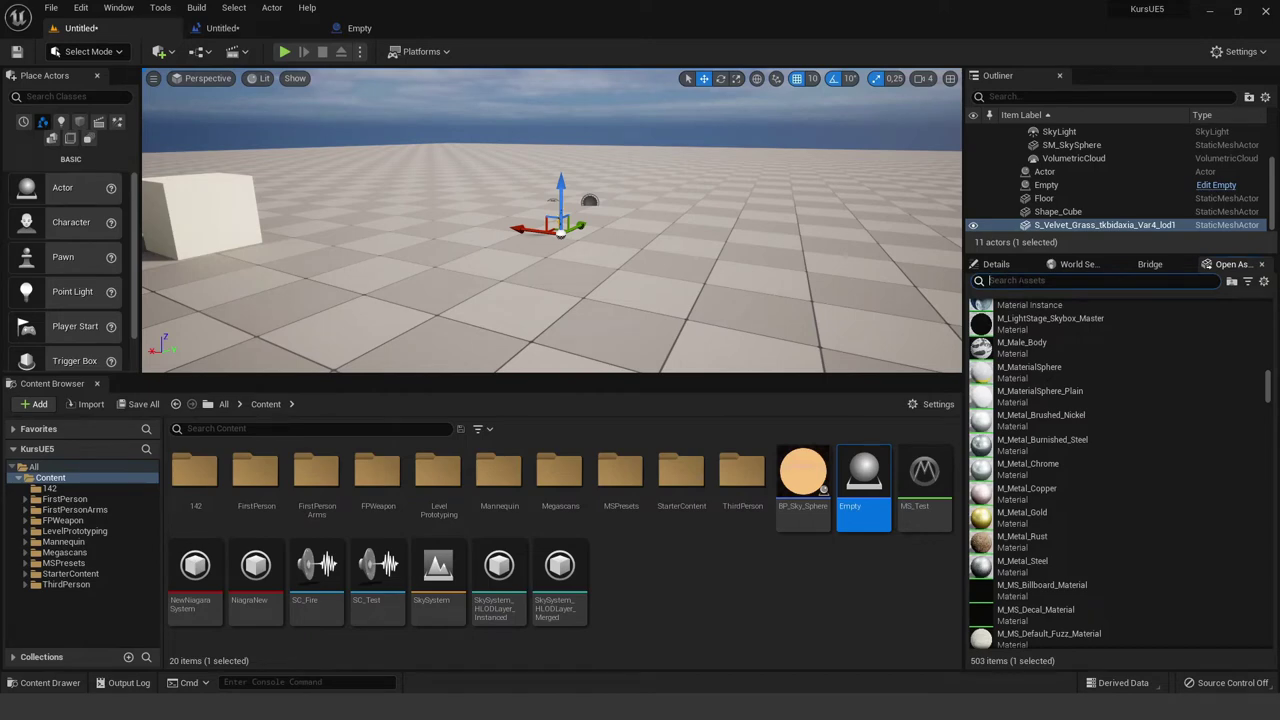
type("blo")
key("BackSpace")
key("BackSpace")
key("BackSpace")
type("tund")
left_click_drag(1030, 334, 835, 317)
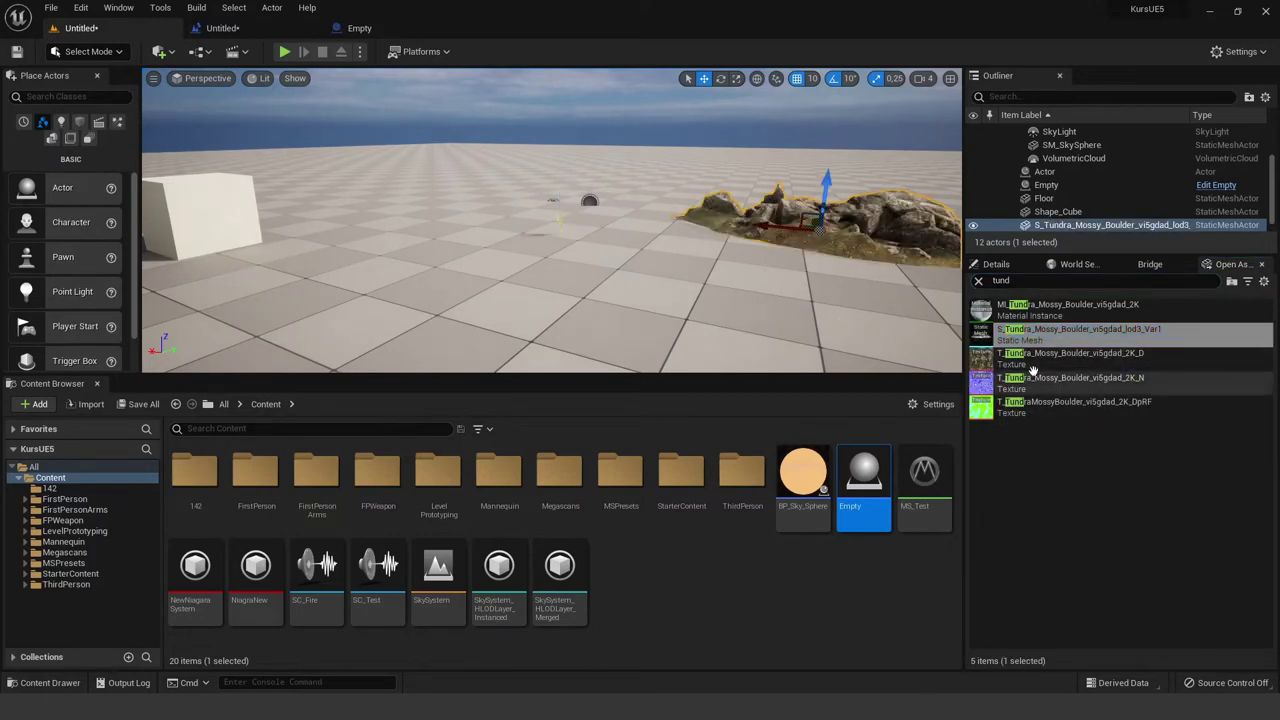
- Try the boulder material on the floor, then undo back to the checker material
left_click_drag(1070, 356, 610, 308)
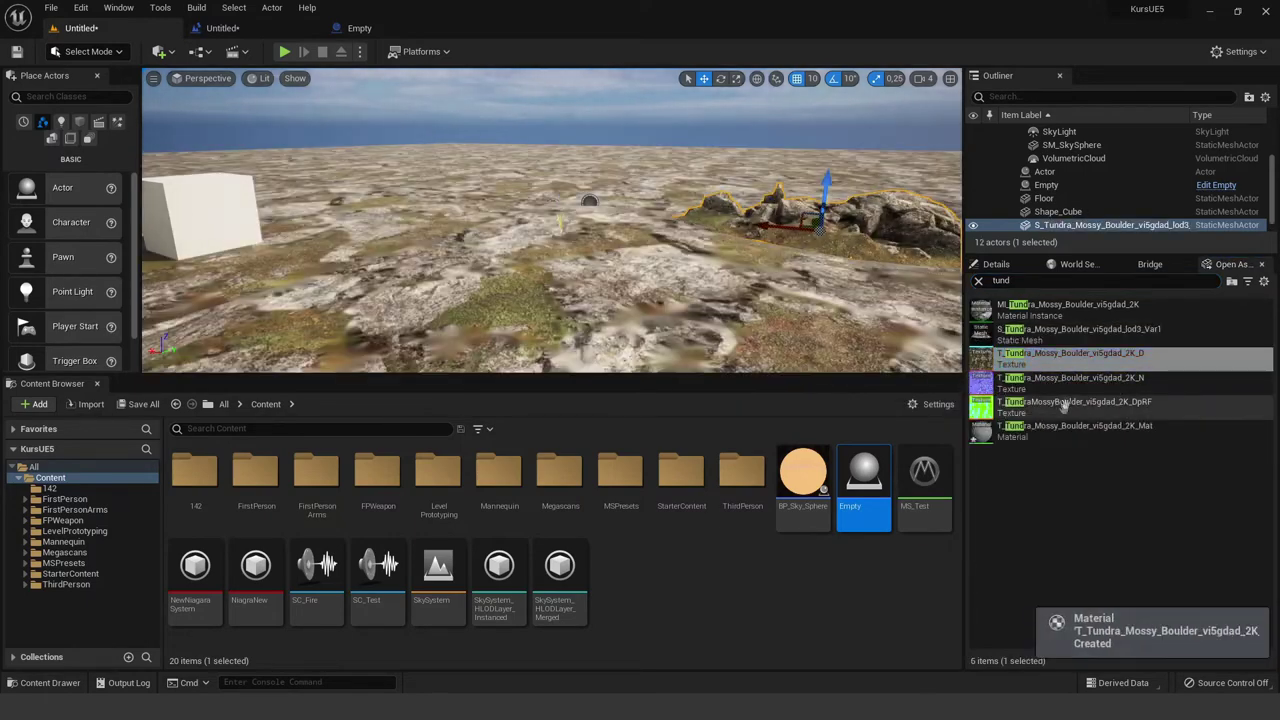
right_click_drag(712, 251, 659, 241)
key("f")
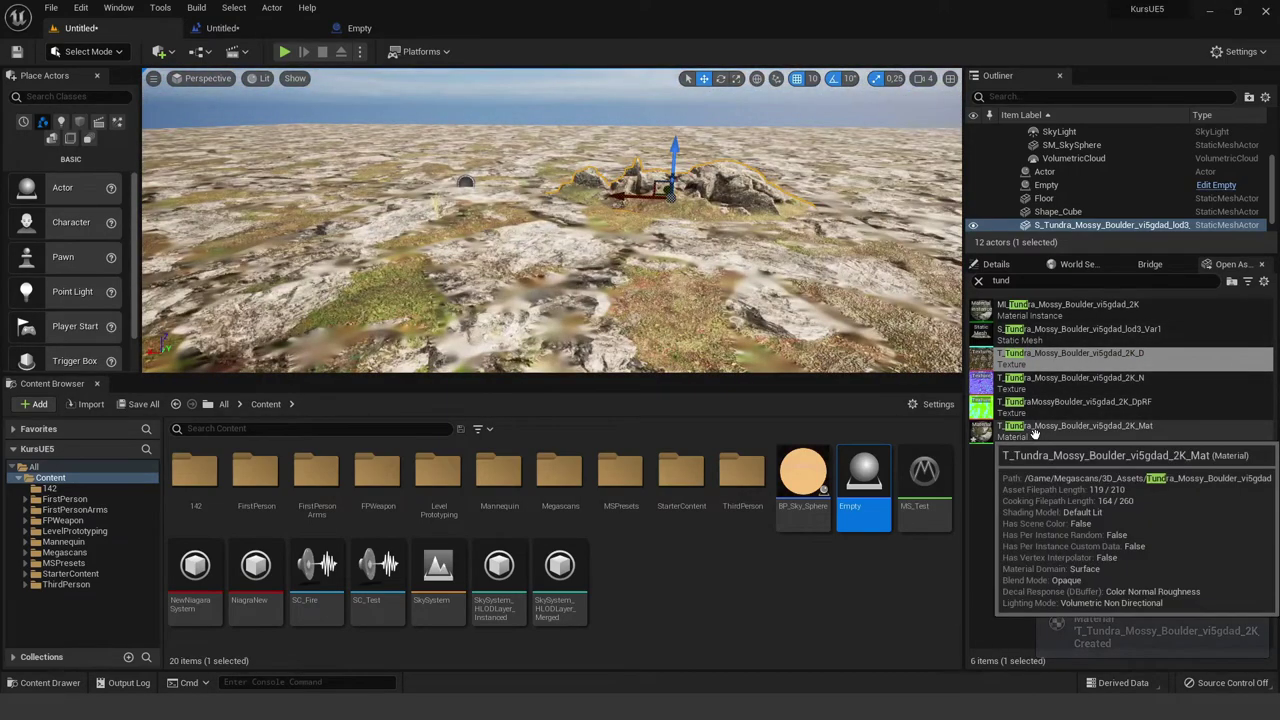
left_click_drag(1030, 427, 600, 272)
right_click_drag(657, 243, 657, 243)
key("ctrl+z")
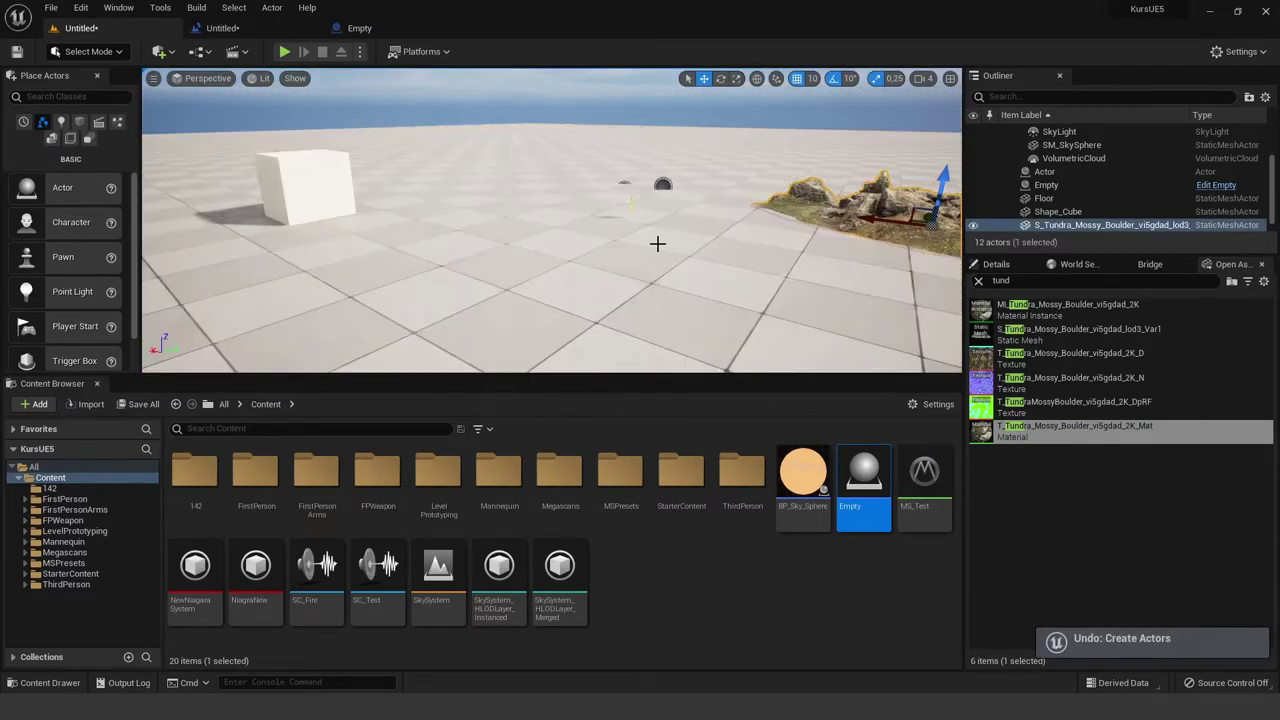
key("ctrl+z")
- Delete the white cube and search the asset list for character assets ('chiter')
left_click(321, 171)
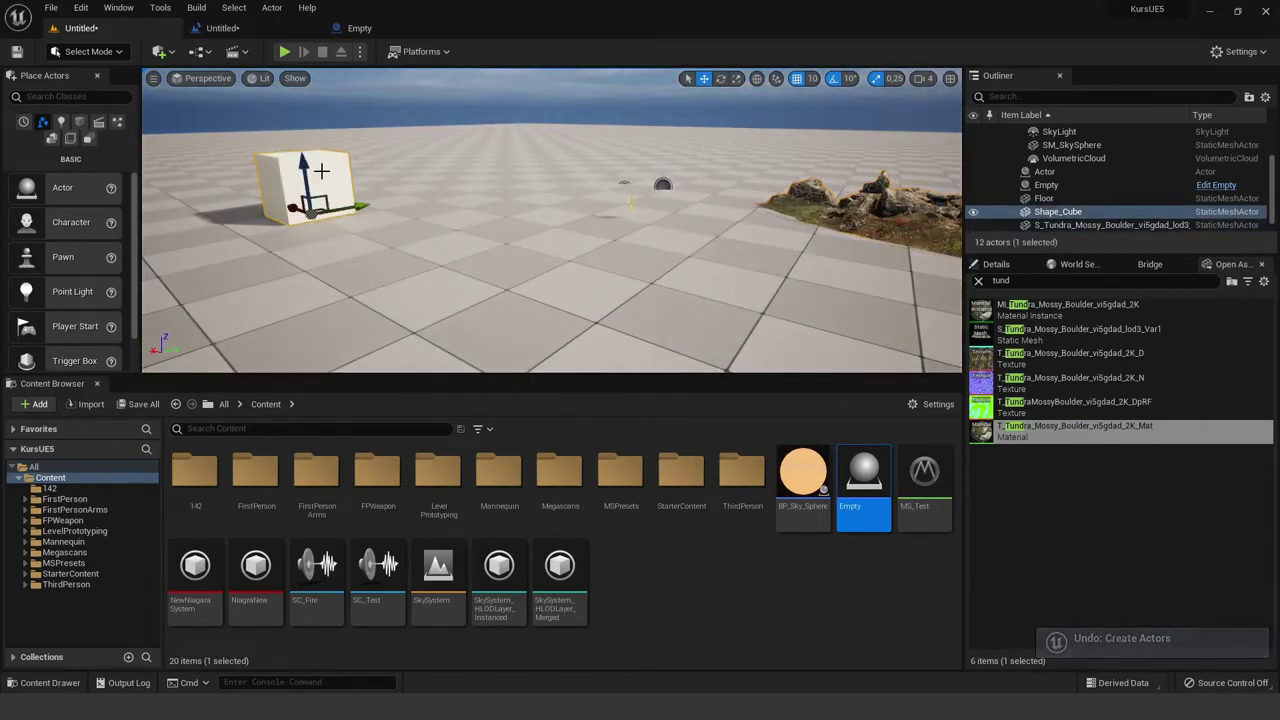
key("Delete")
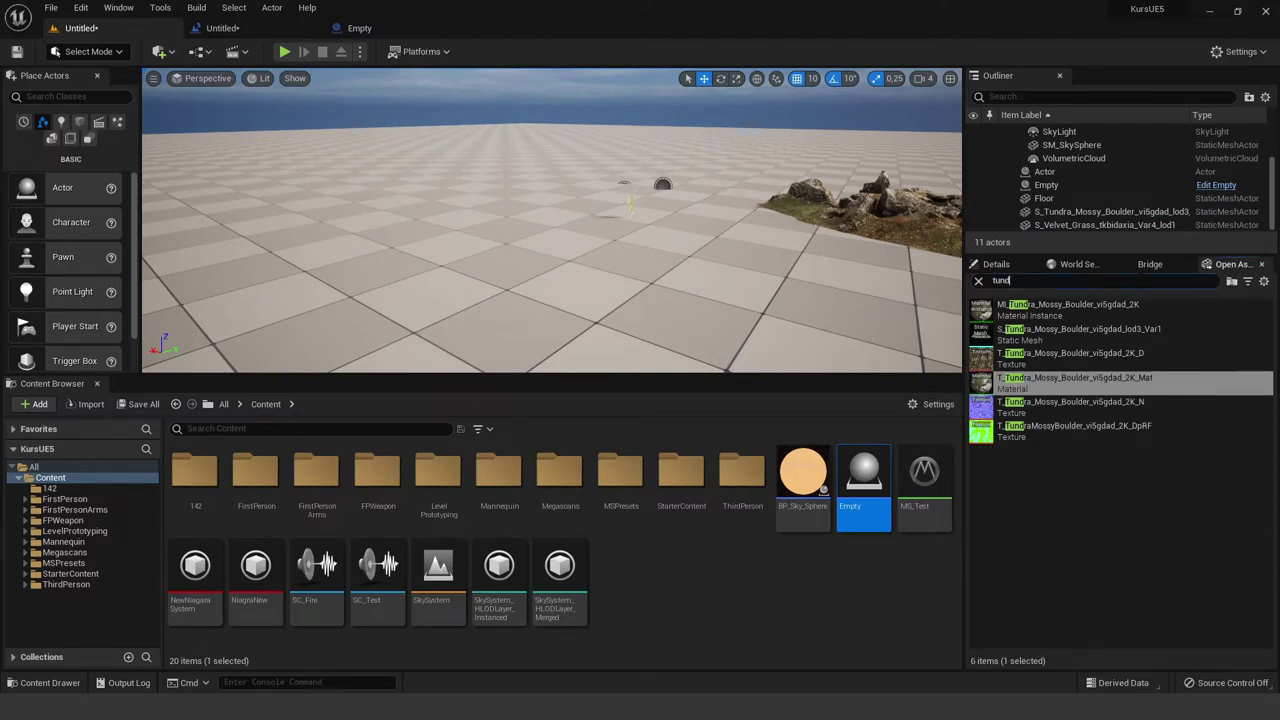
type("chi")
type("ter")
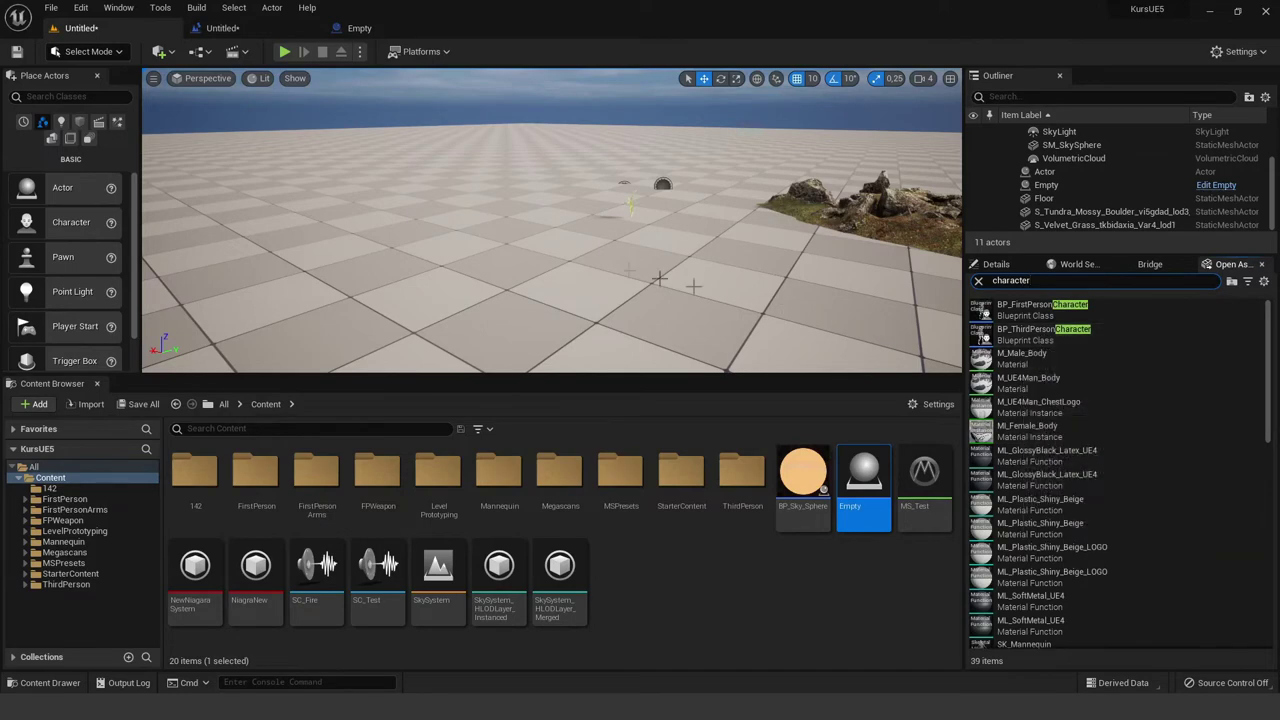
- Open BP_ThirdPersonCharacter from Open Asset, then close its tab
left_click(1040, 333)
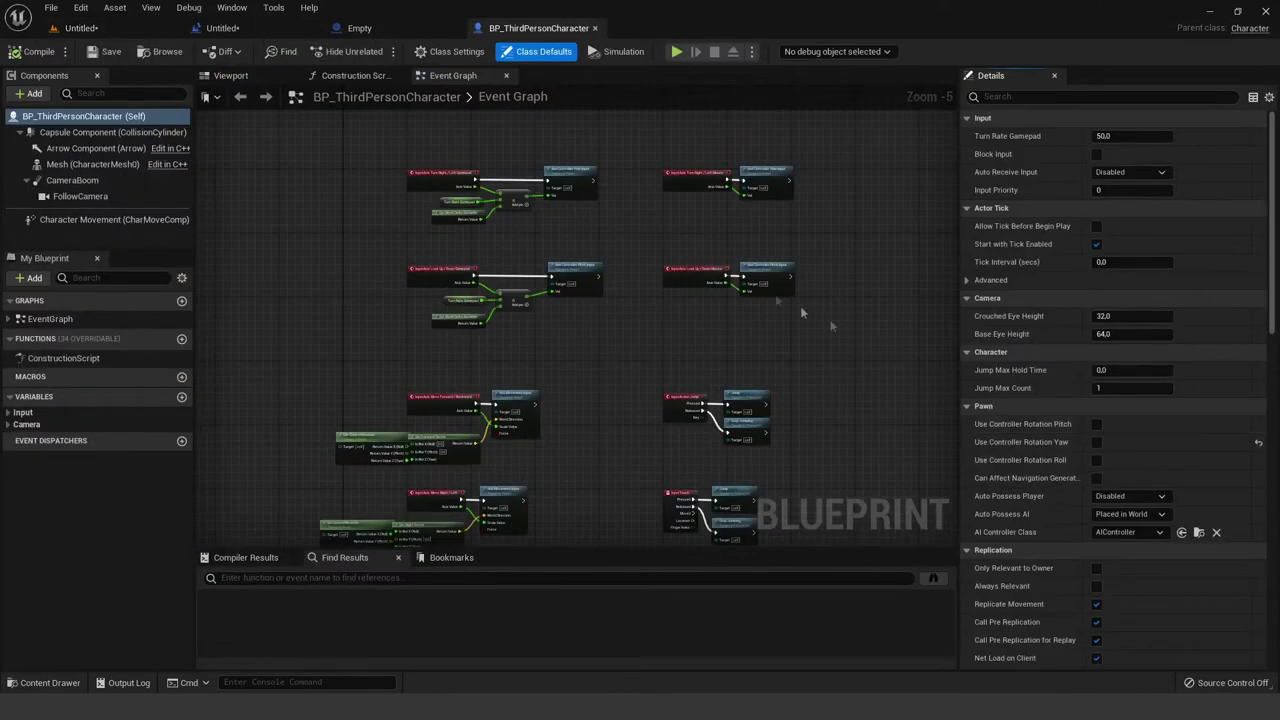
middle_click(549, 25)
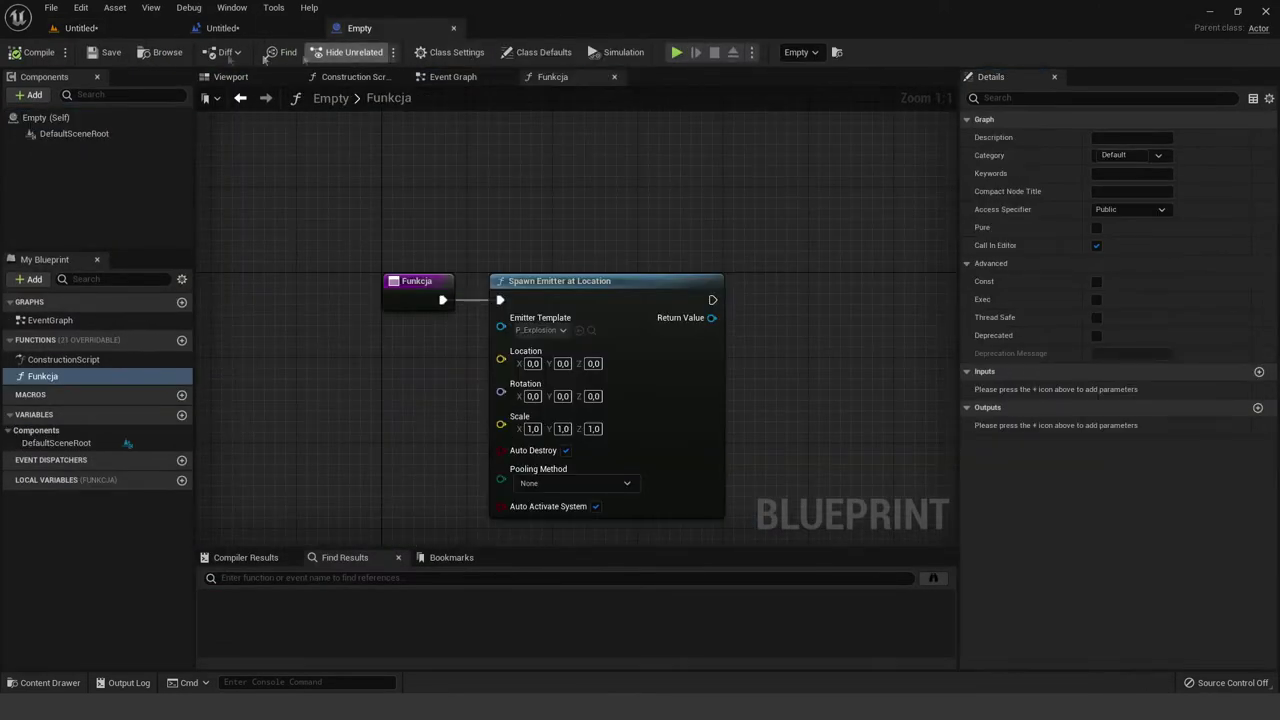
left_click(113, 30)
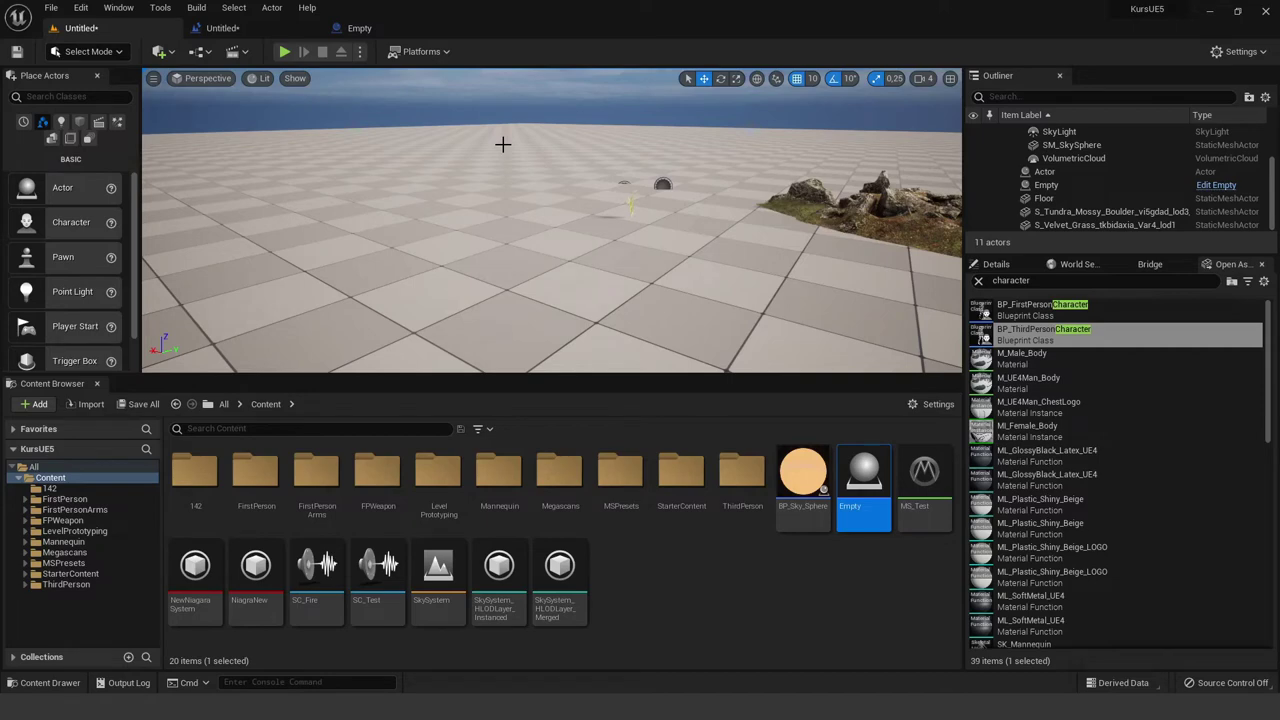
- Switch to the Empty blueprint's Funkcja graph and drag a wire out from Spawn Emitter at Location
left_click(395, 28)
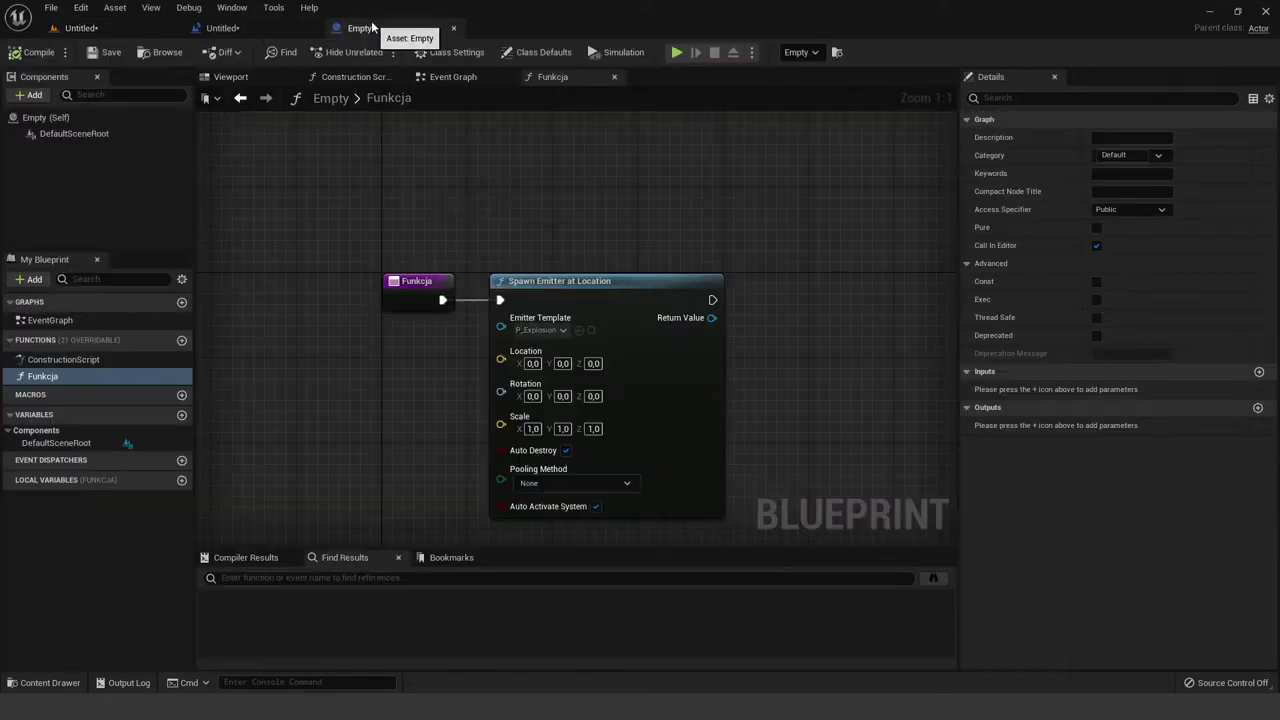
left_click(260, 28)
left_click(402, 28)
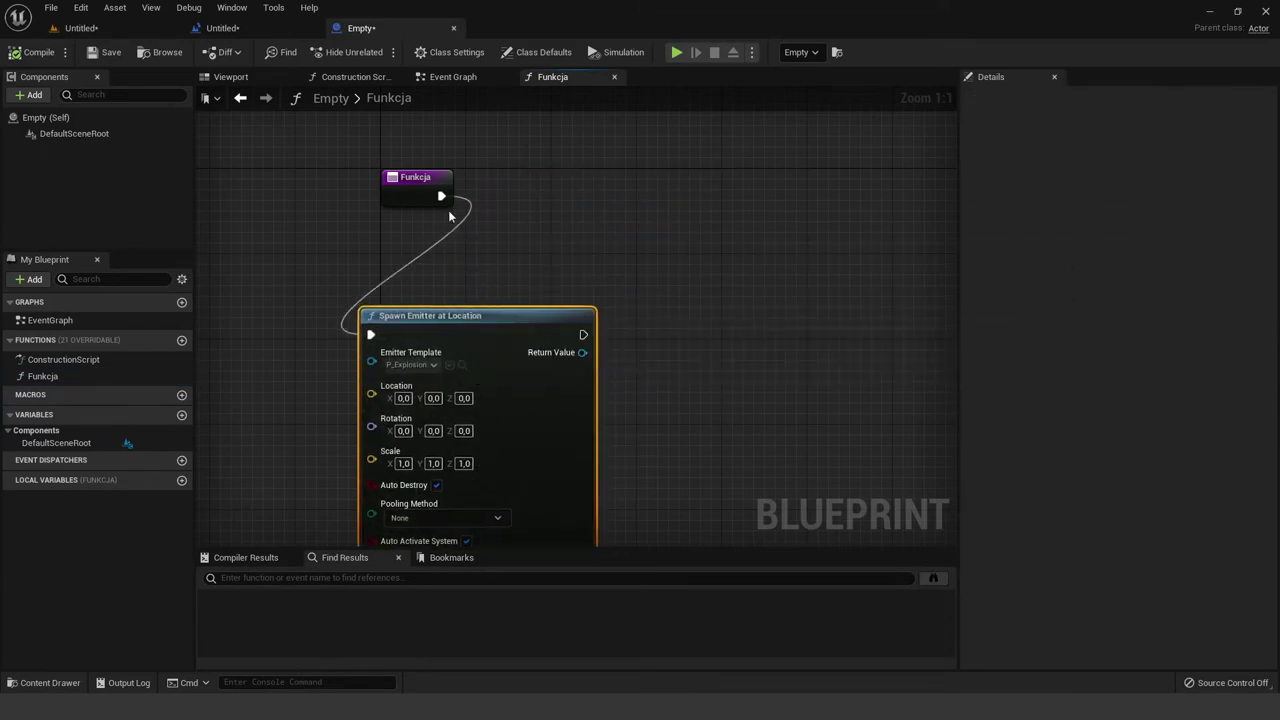
left_click_drag(584, 334, 678, 172)
- Chain Prime Sound, Print Text and another Prime Sound node after Spawn Emitter at Location
type("p")
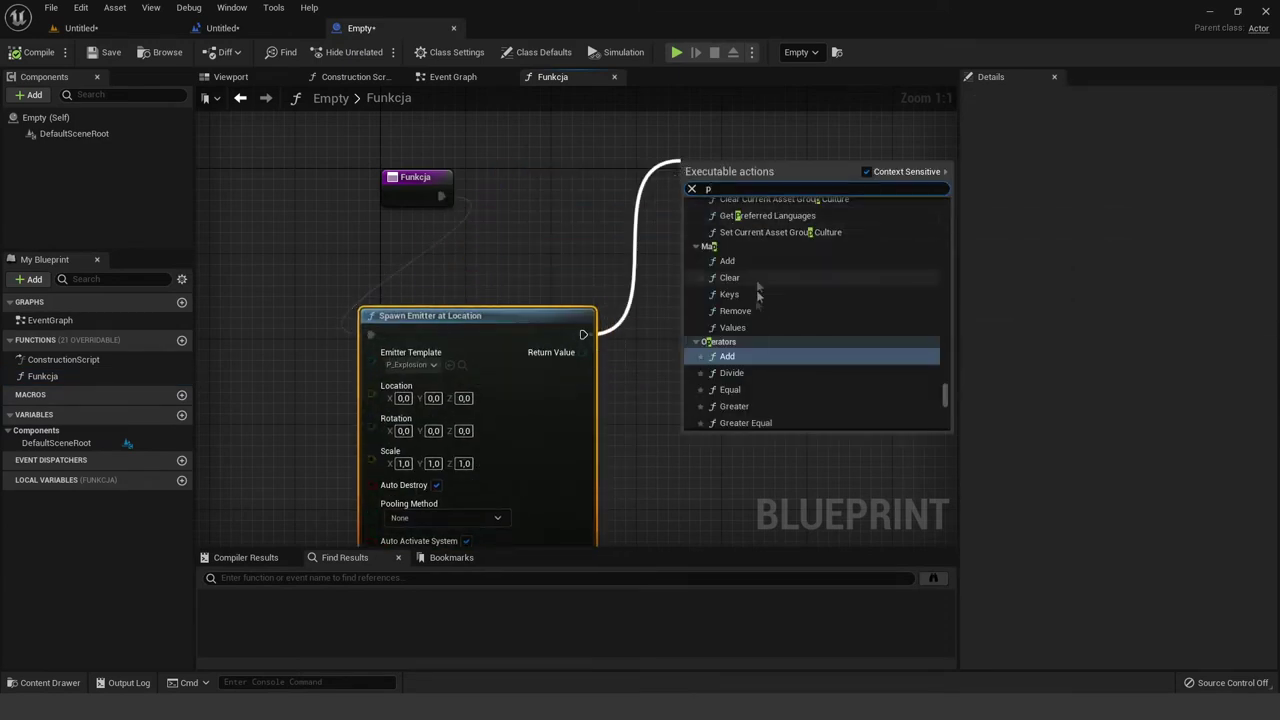
type("r")
left_click(737, 317)
left_click_drag(812, 184, 840, 401)
type("prin")
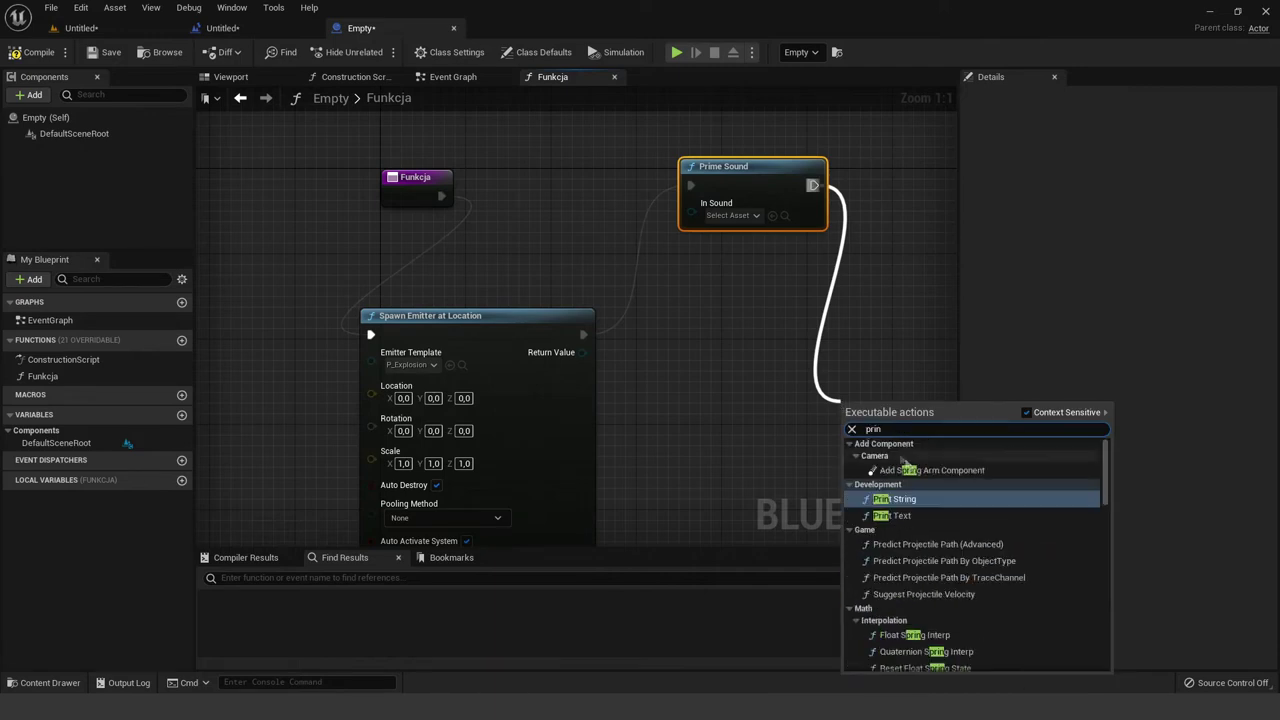
left_click(894, 515)
right_click_drag(956, 430, 706, 426)
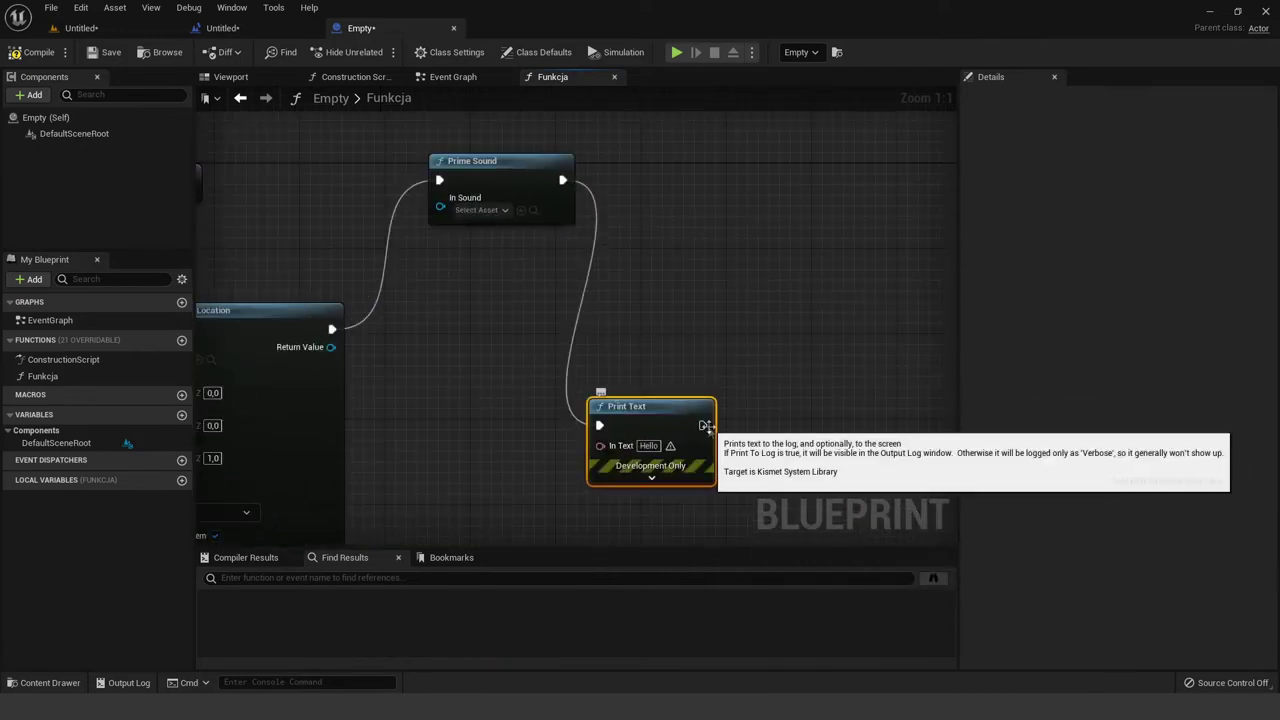
left_click_drag(706, 426, 796, 244)
type("pr")
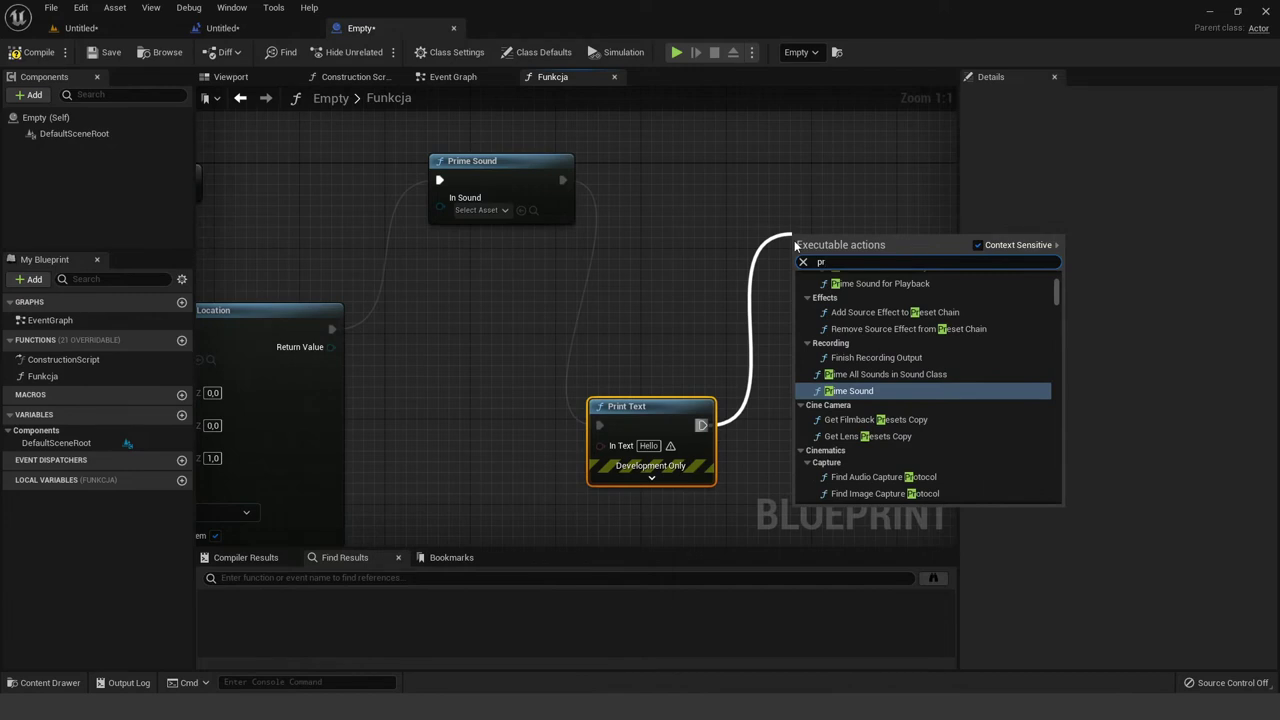
left_click(850, 393)
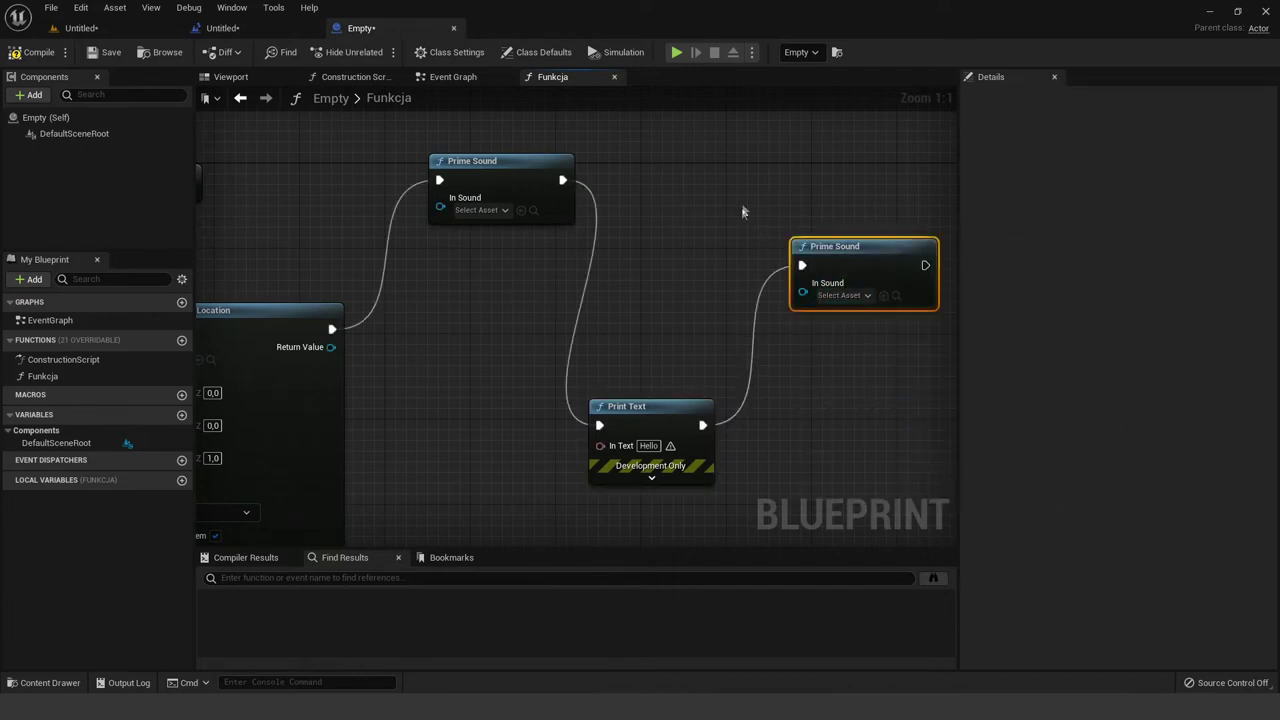
- Select all Funkcja nodes, straighten them into one row with Shift+W, and pan along it
scroll(668, 214, "down", 4)
left_click_drag(352, 148, 752, 343)
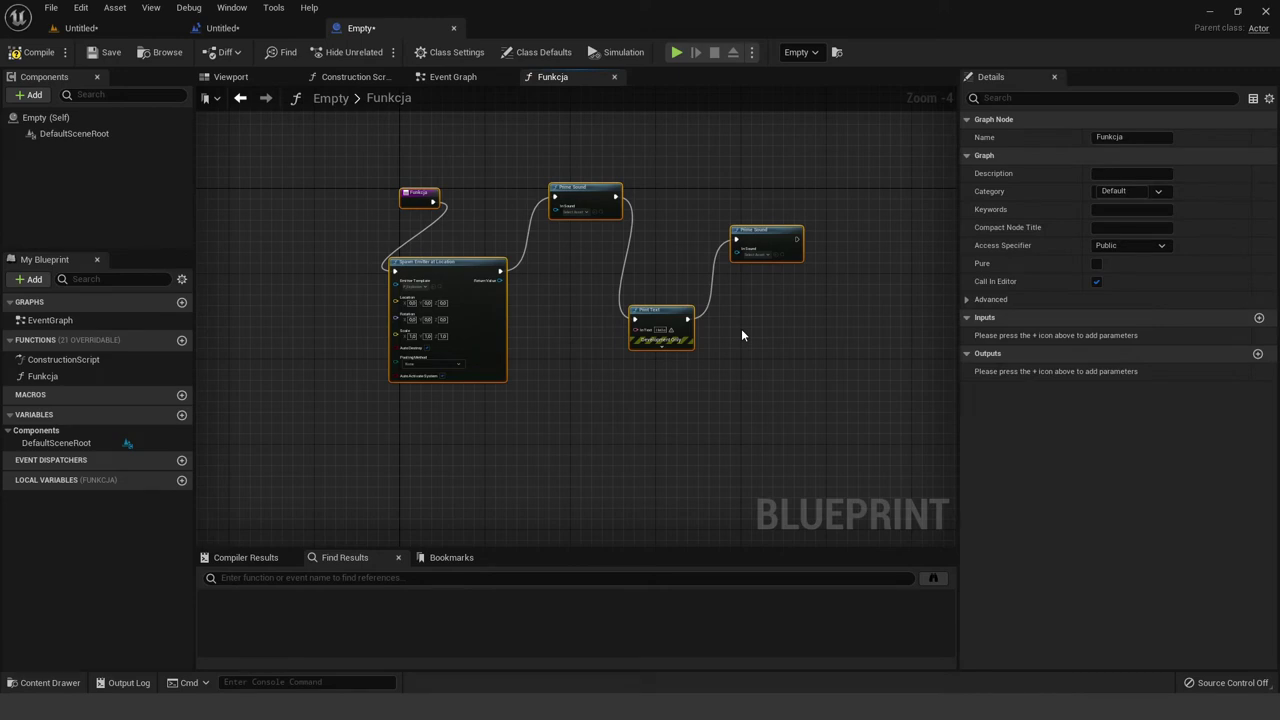
key("shift+w")
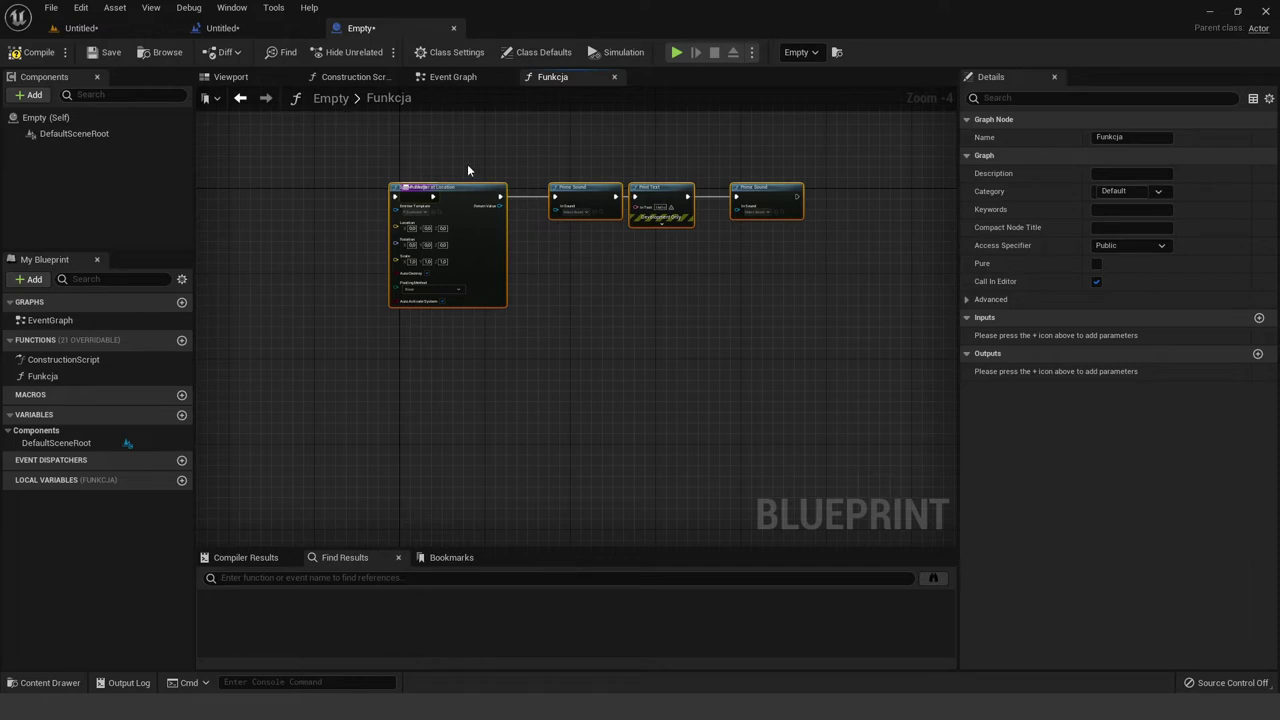
scroll(465, 165, "up", 3)
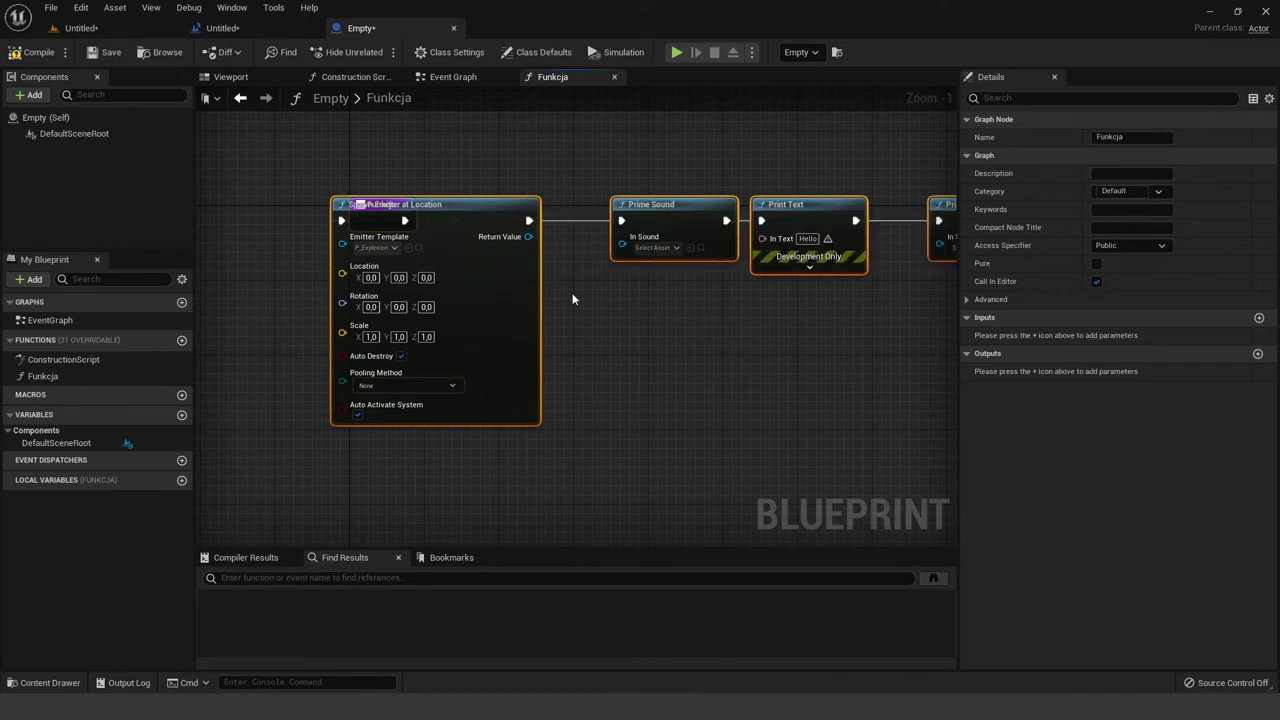
right_click_drag(688, 392, 265, 393)
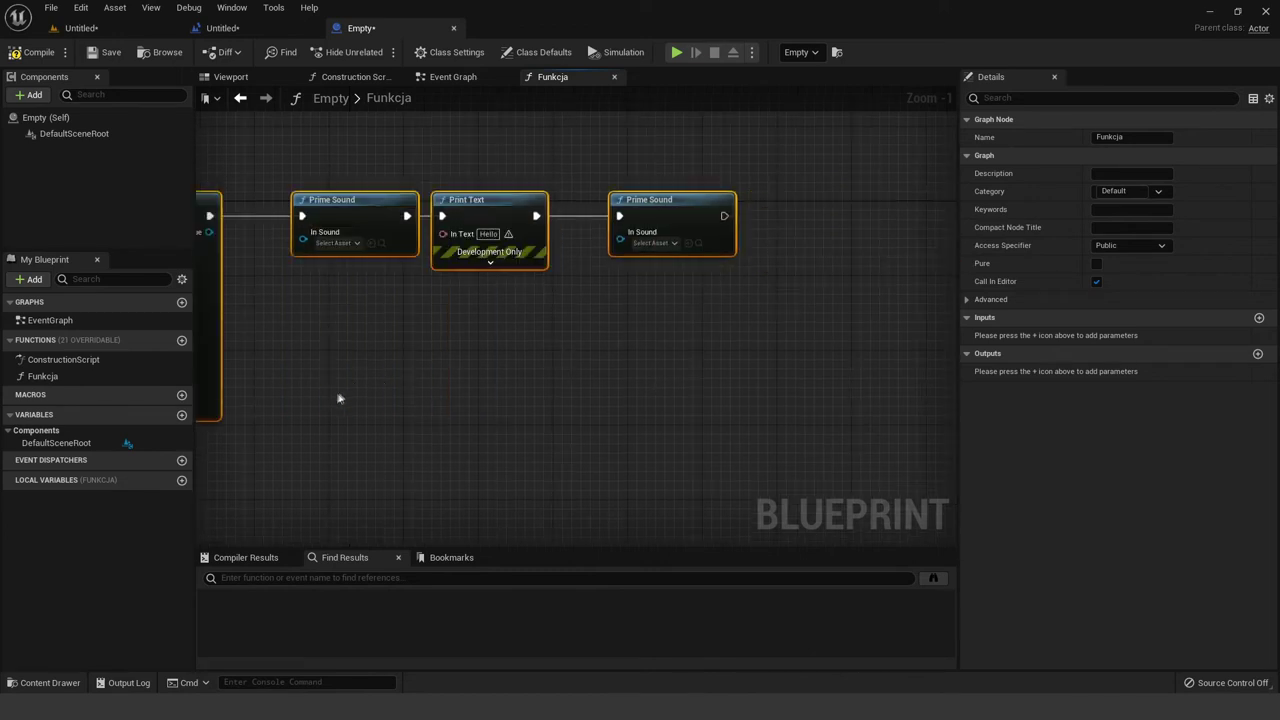
left_click(432, 391)
right_click_drag(432, 391, 784, 300)
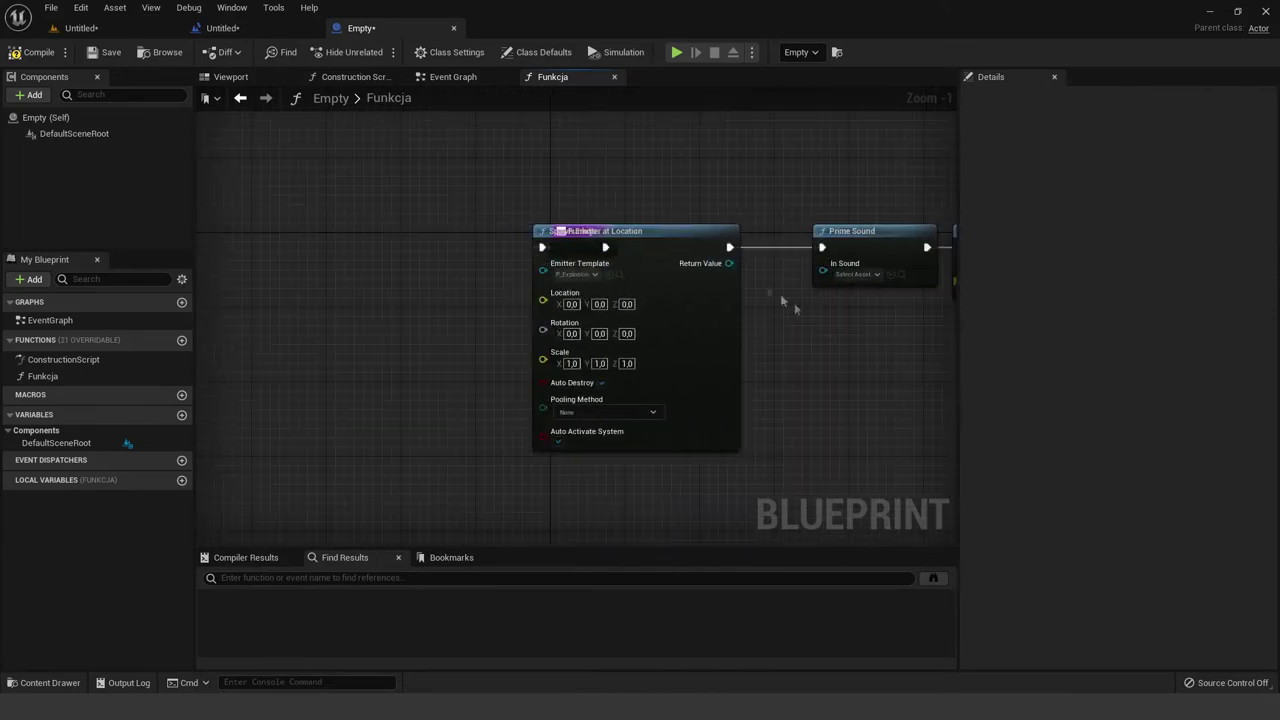
- Add an Integer variable to the Empty blueprint's Event Graph, then compile and save
double_click(50, 320)
left_click(182, 415)
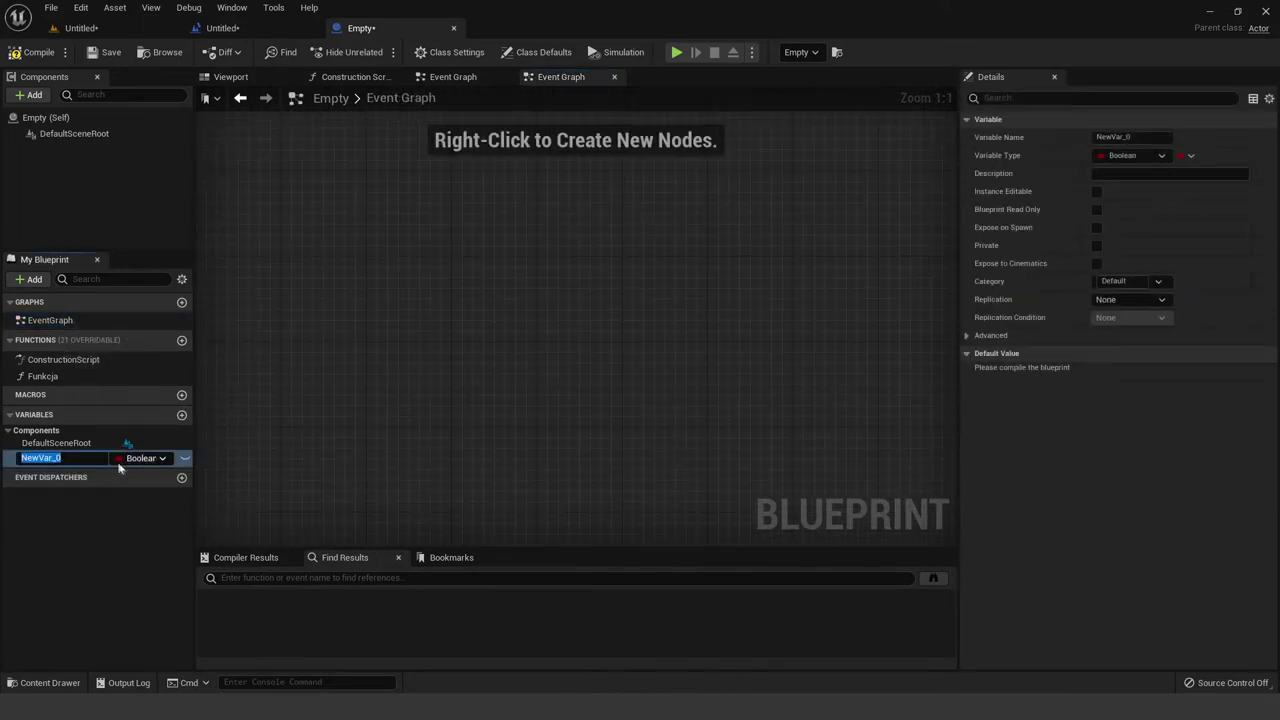
left_click(141, 458)
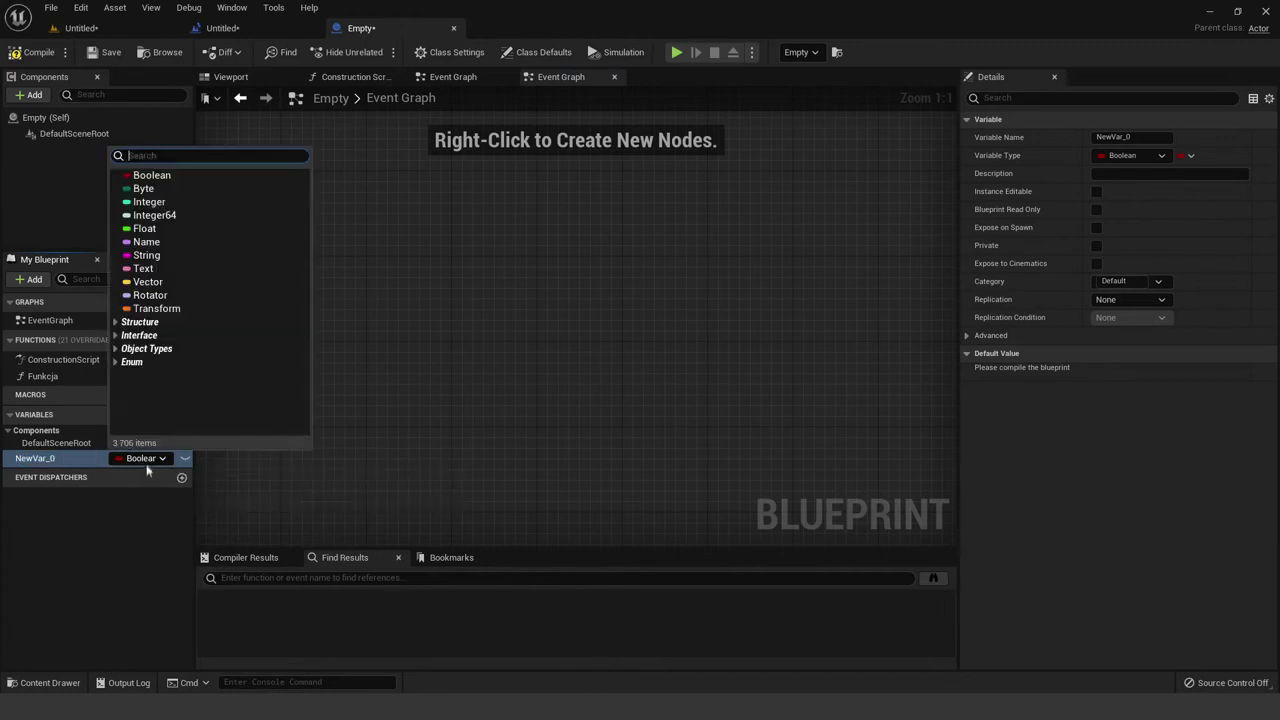
left_click(148, 202)
left_click(33, 52)
left_click(104, 52)
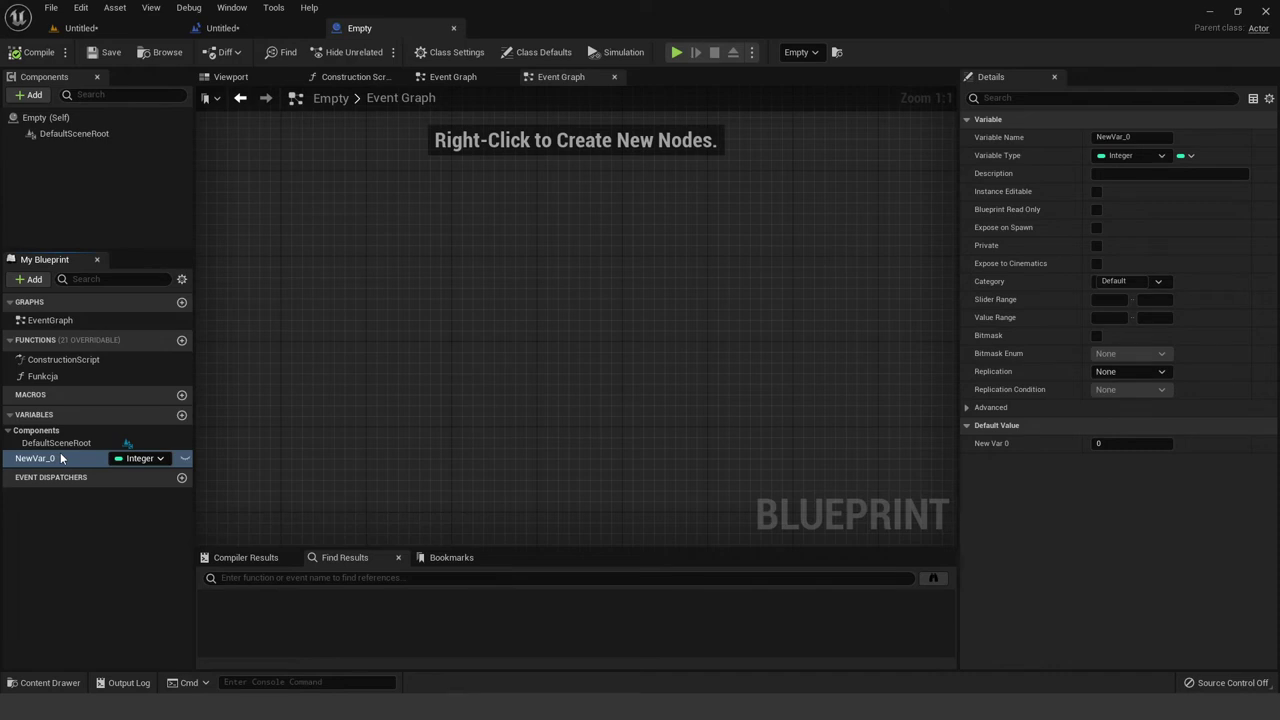
- Confirm the NewVar_0 name and drag getter and setter nodes for it into the graph
double_click(57, 459)
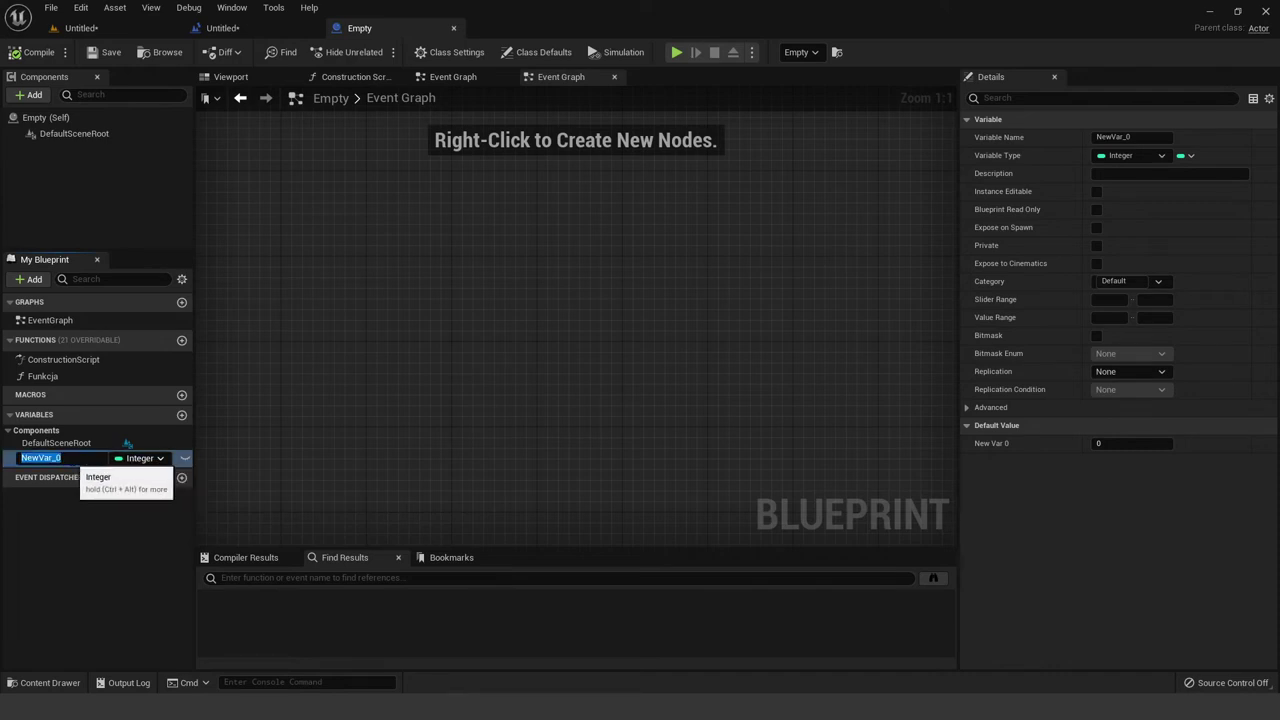
key("Return")
left_click_drag(38, 460, 558, 243)
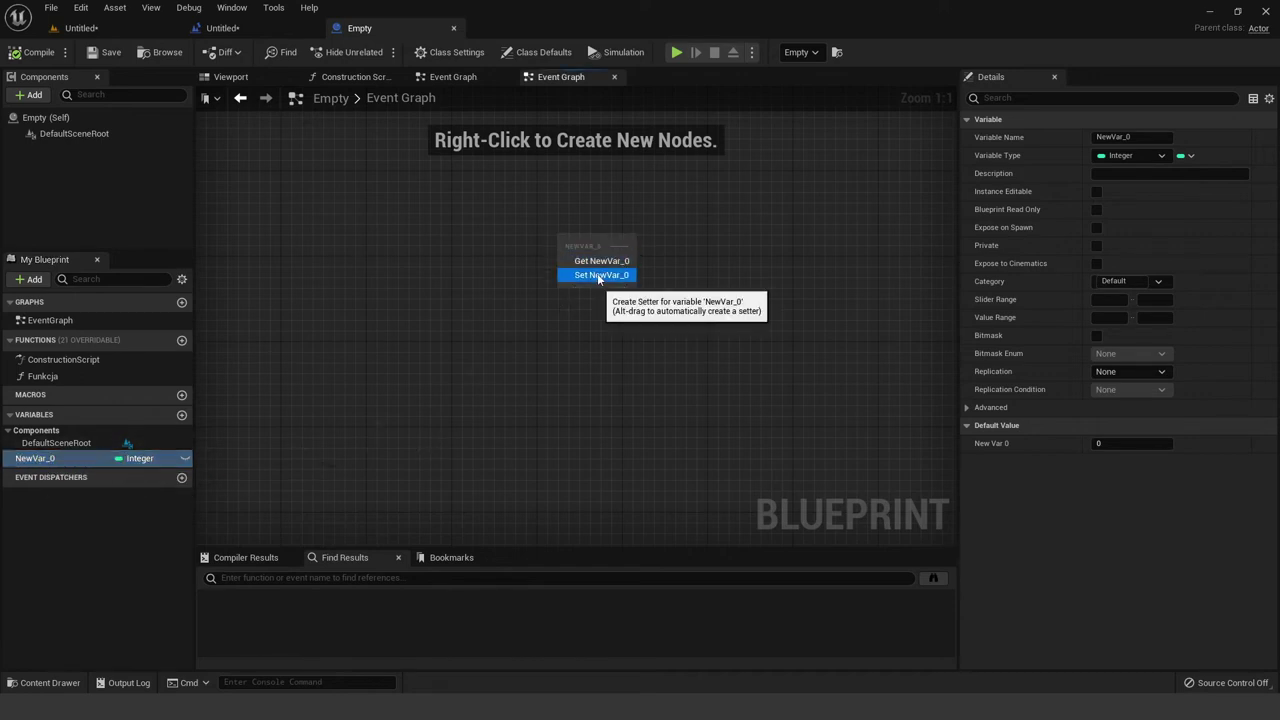
left_click(599, 275)
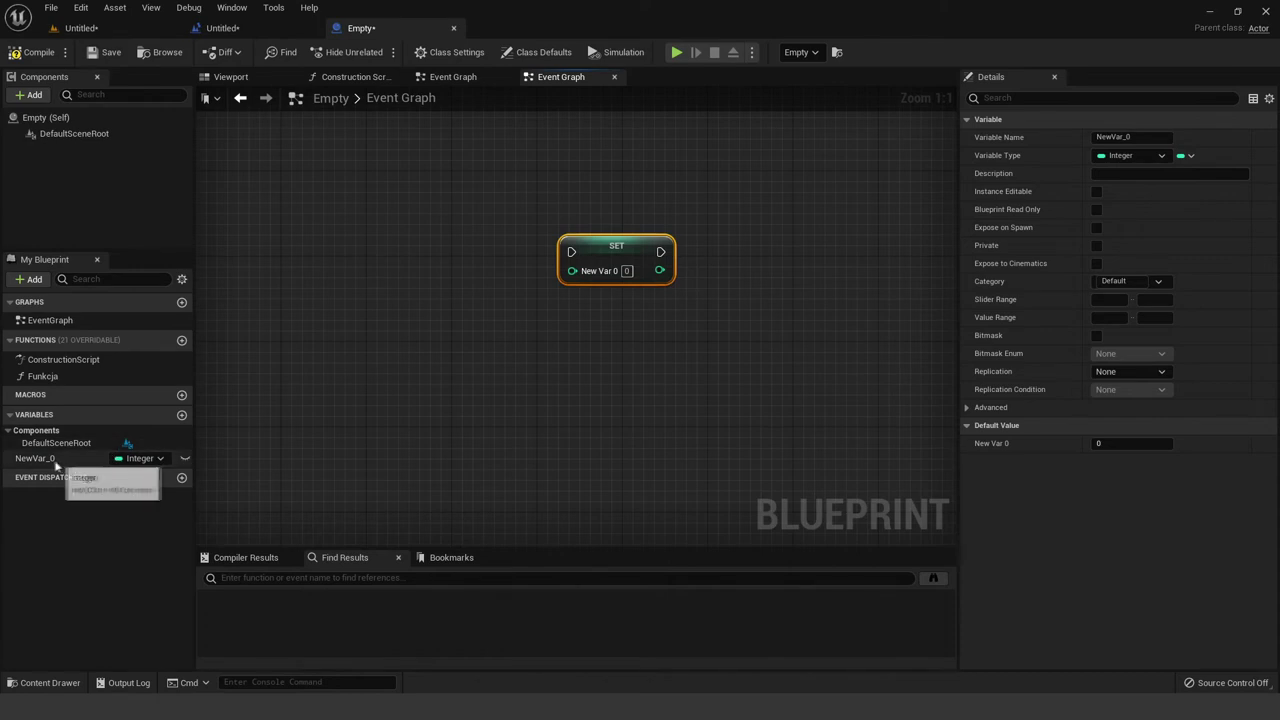
left_click_drag(48, 463, 443, 356, "alt")
left_click_drag(40, 458, 345, 316)
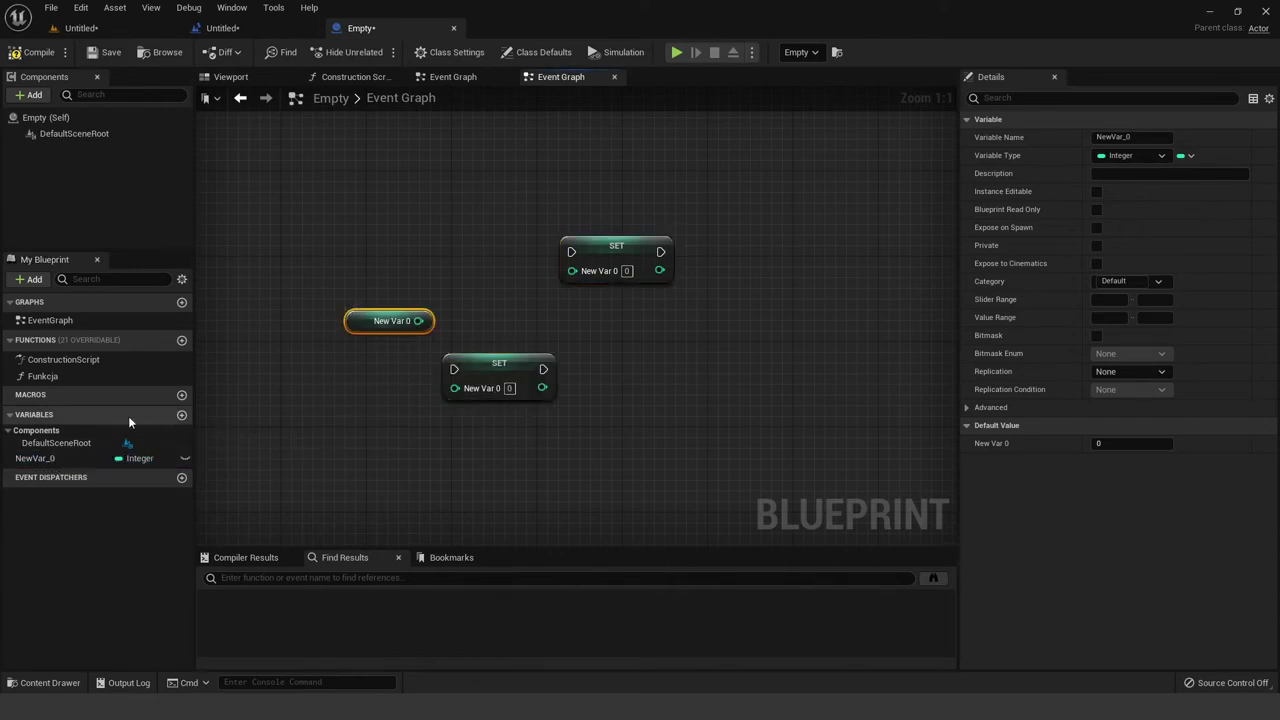
left_click_drag(514, 362, 416, 360)
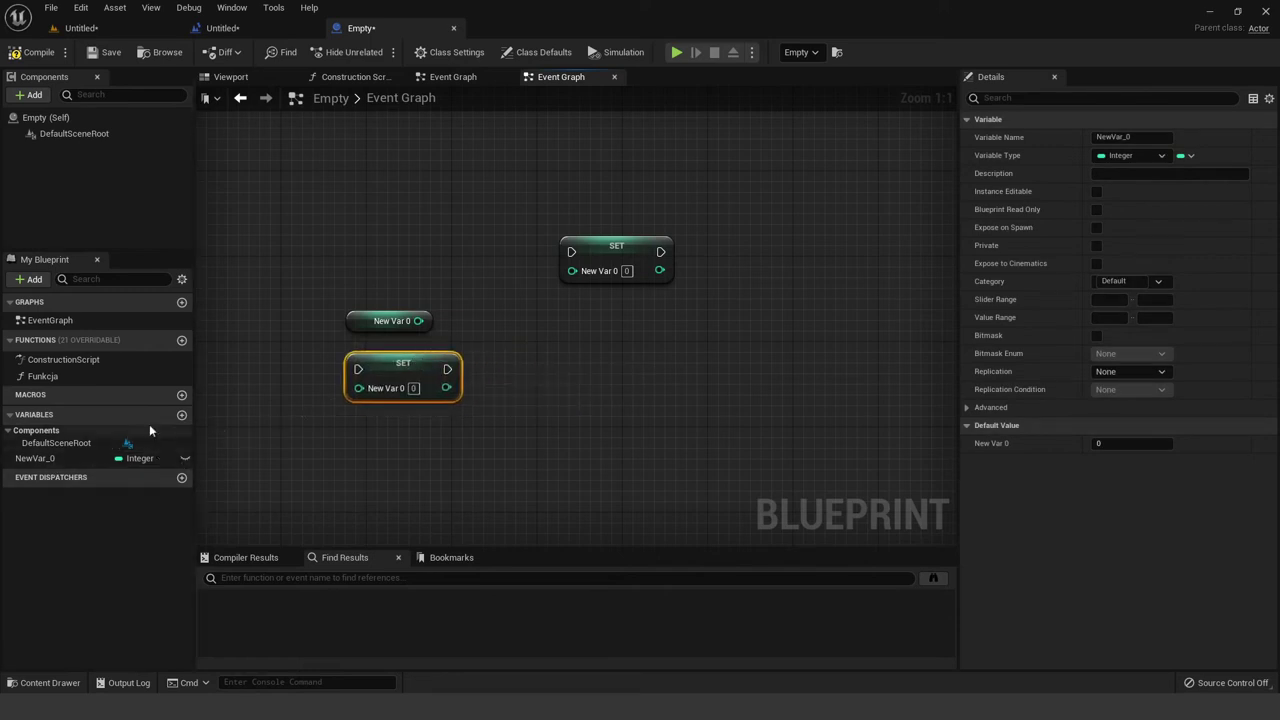
- Drag in more NewVar_0 getters and setters, then box-select and delete them
left_click_drag(55, 462, 469, 460, "ctrl")
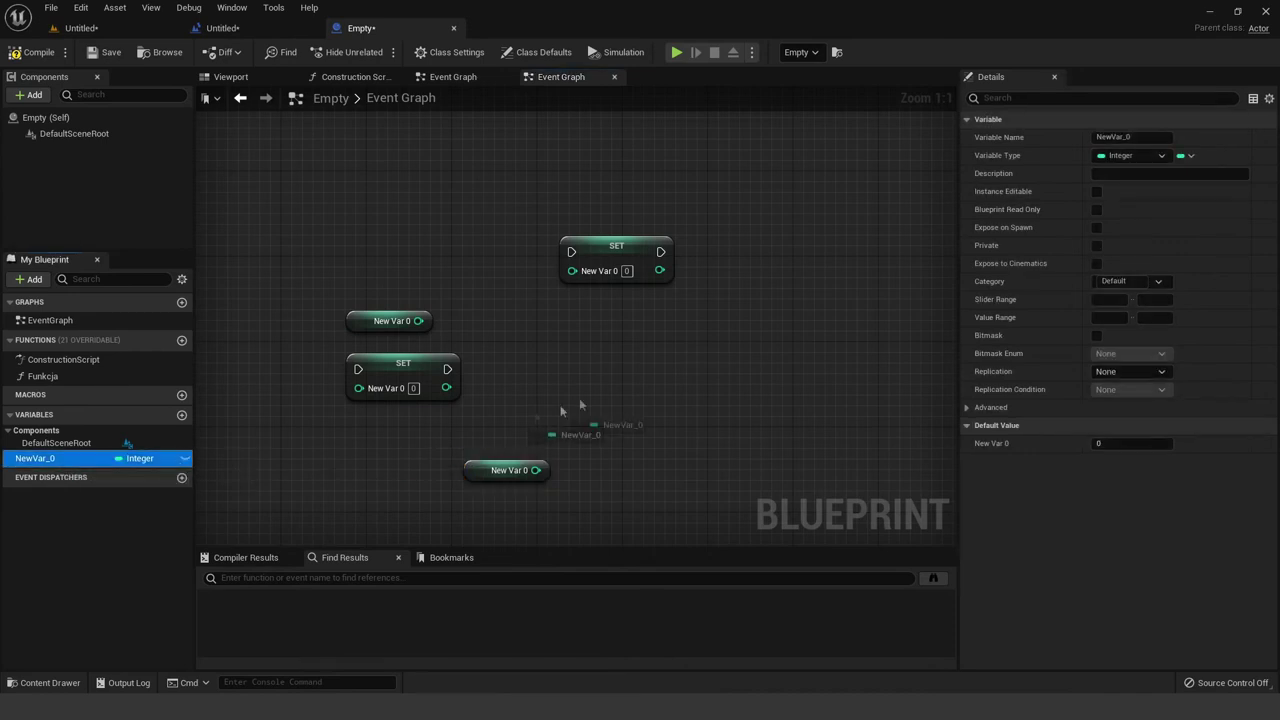
left_click_drag(40, 458, 612, 382, "alt")
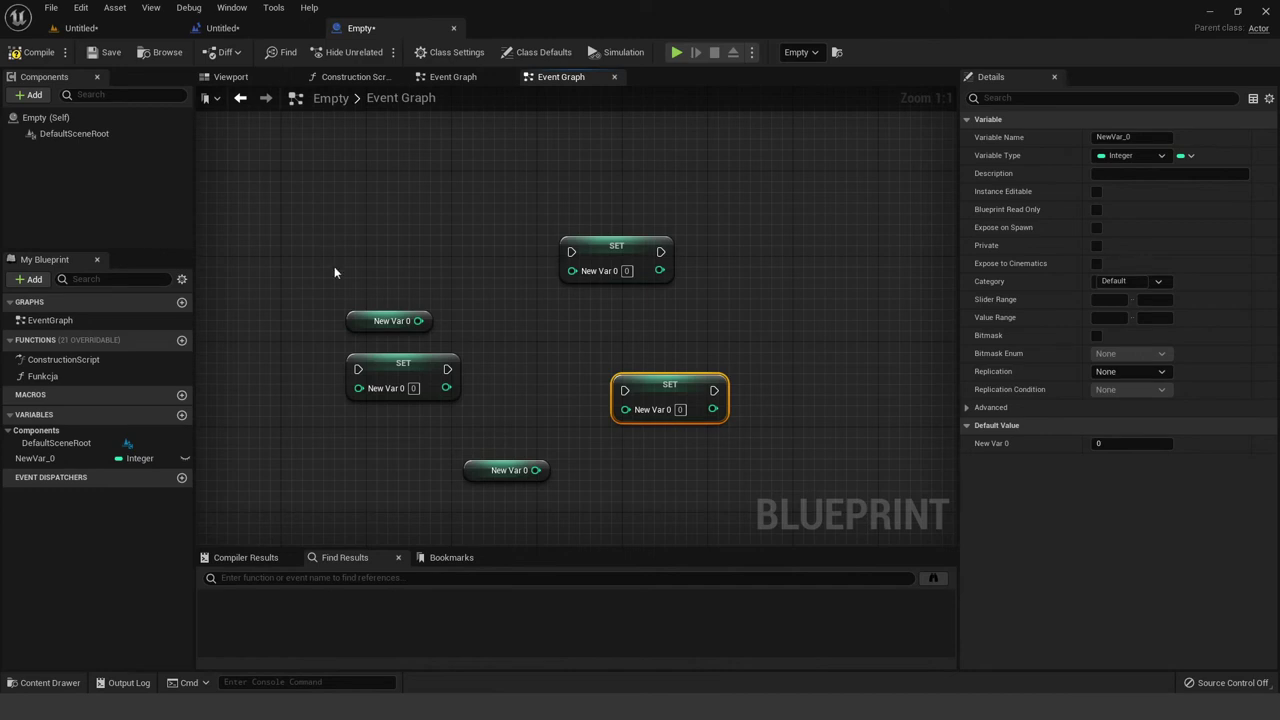
left_click_drag(40, 458, 474, 342, "ctrl")
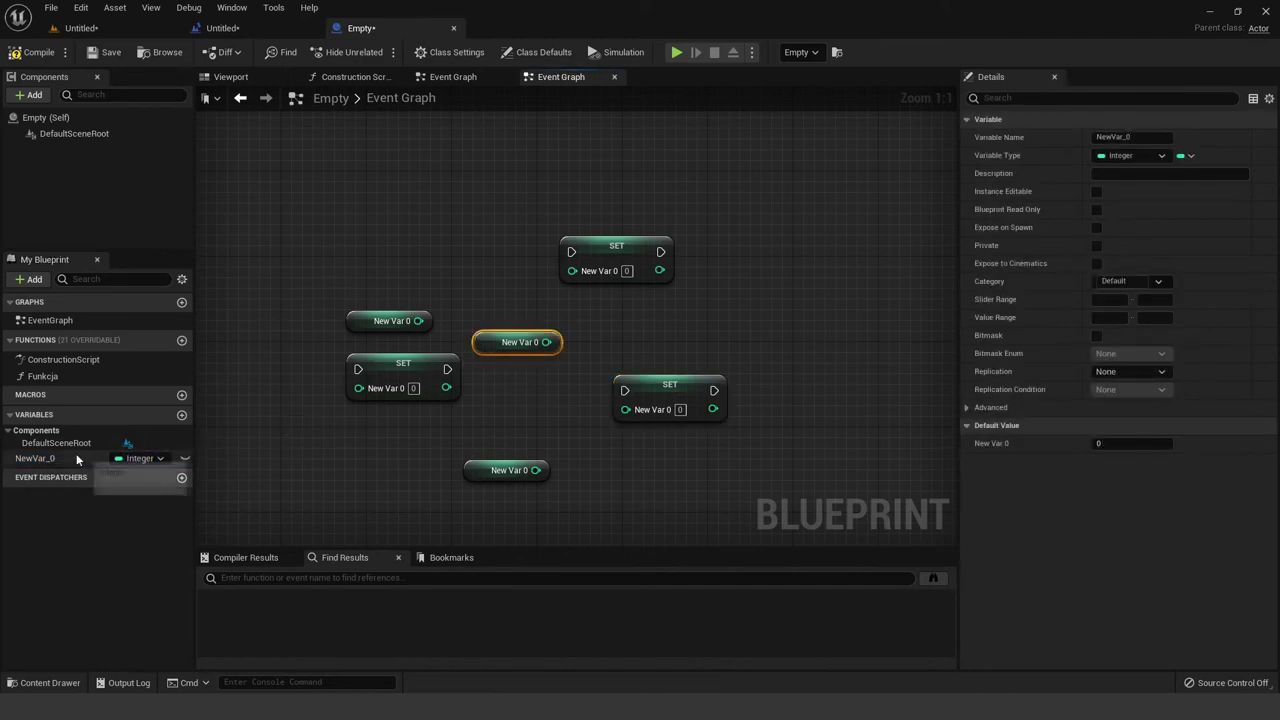
left_click_drag(77, 458, 345, 450, "alt")
left_click_drag(299, 322, 666, 506)
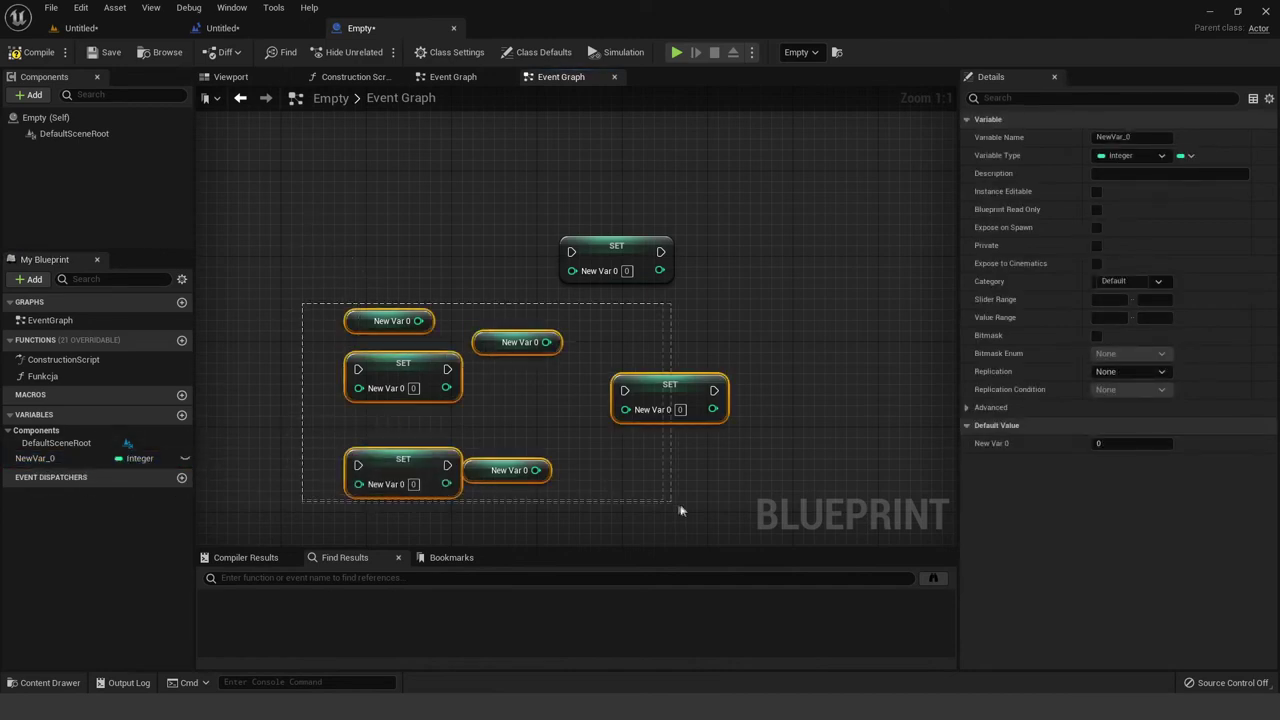
key("Delete")
- Place a fresh NewVar_0 getter and setter, delete the top SET, and set the value to 255
left_click_drag(42, 462, 441, 401, "ctrl")
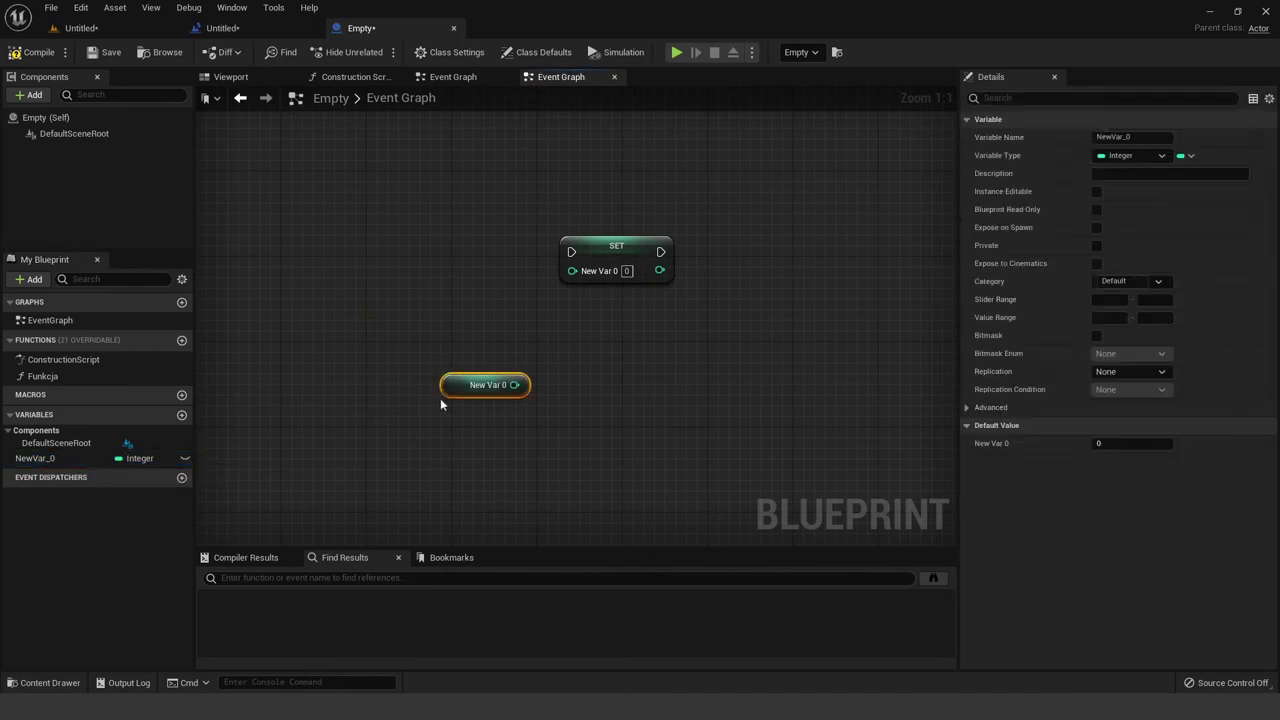
left_click_drag(40, 458, 436, 463, "alt")
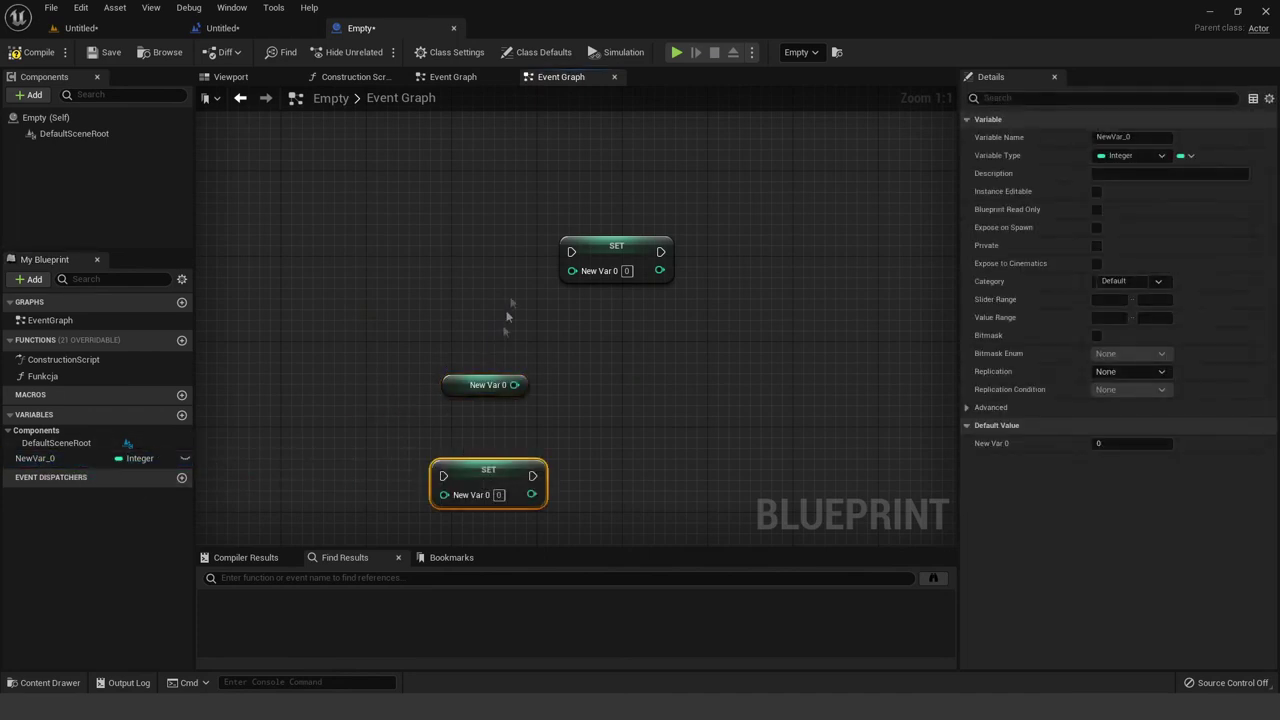
left_click(605, 265)
key("Delete")
left_click(499, 494)
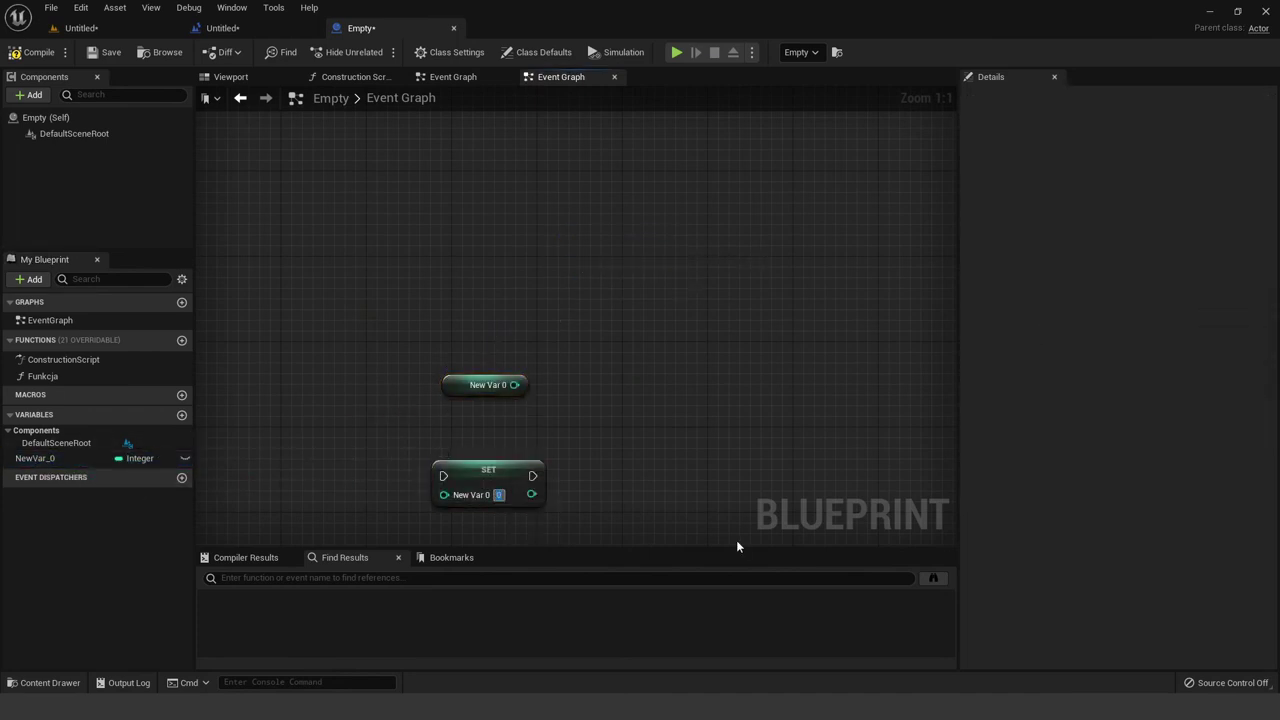
type("25/")
type("5+")
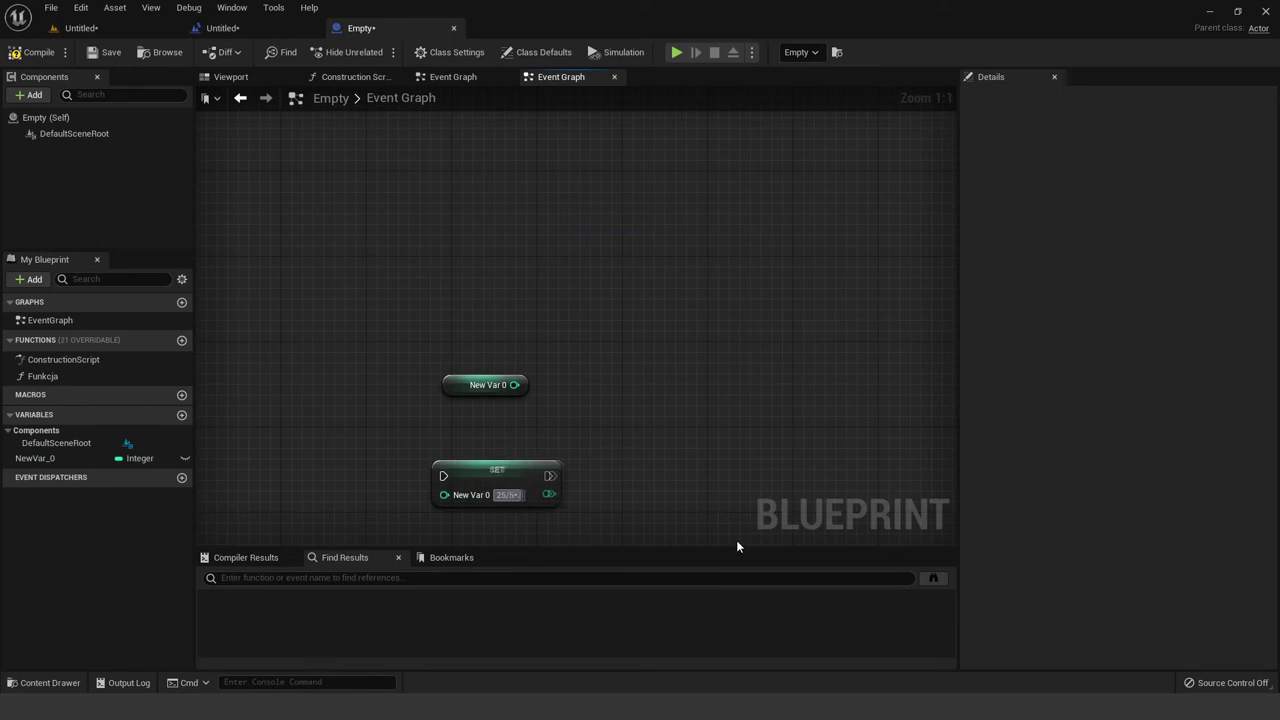
key("Return")
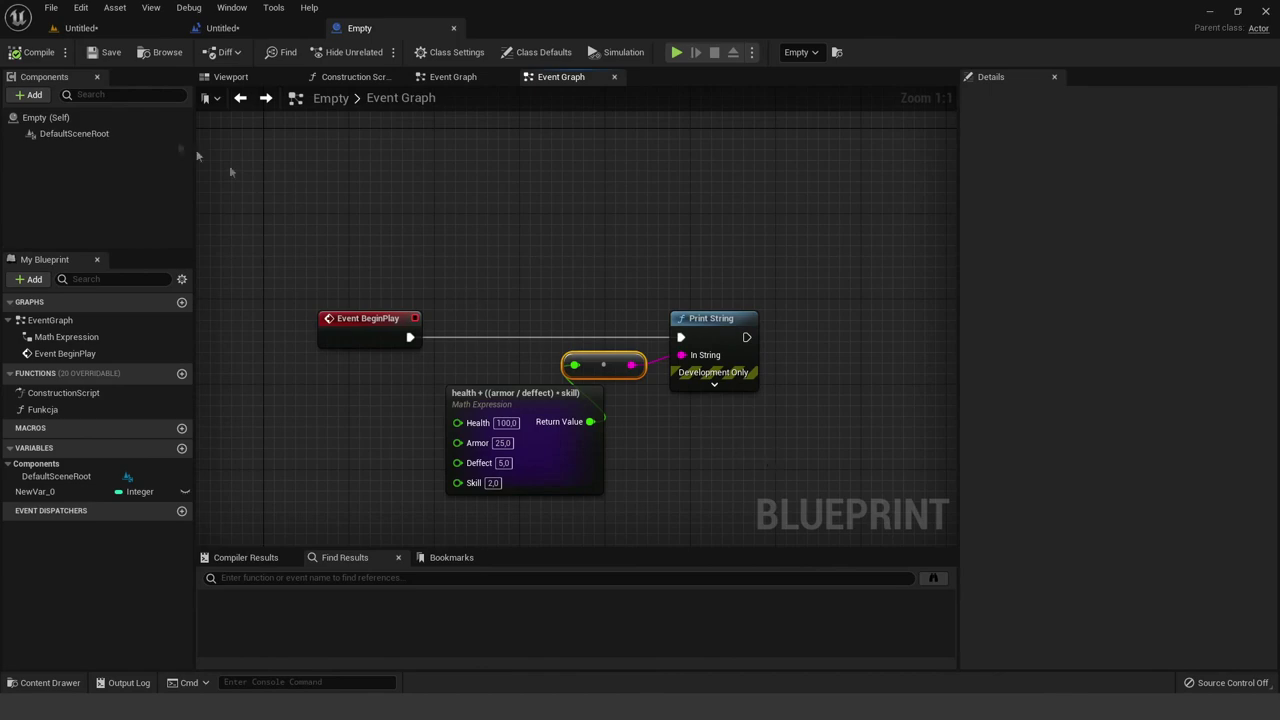
left_click(80, 28)
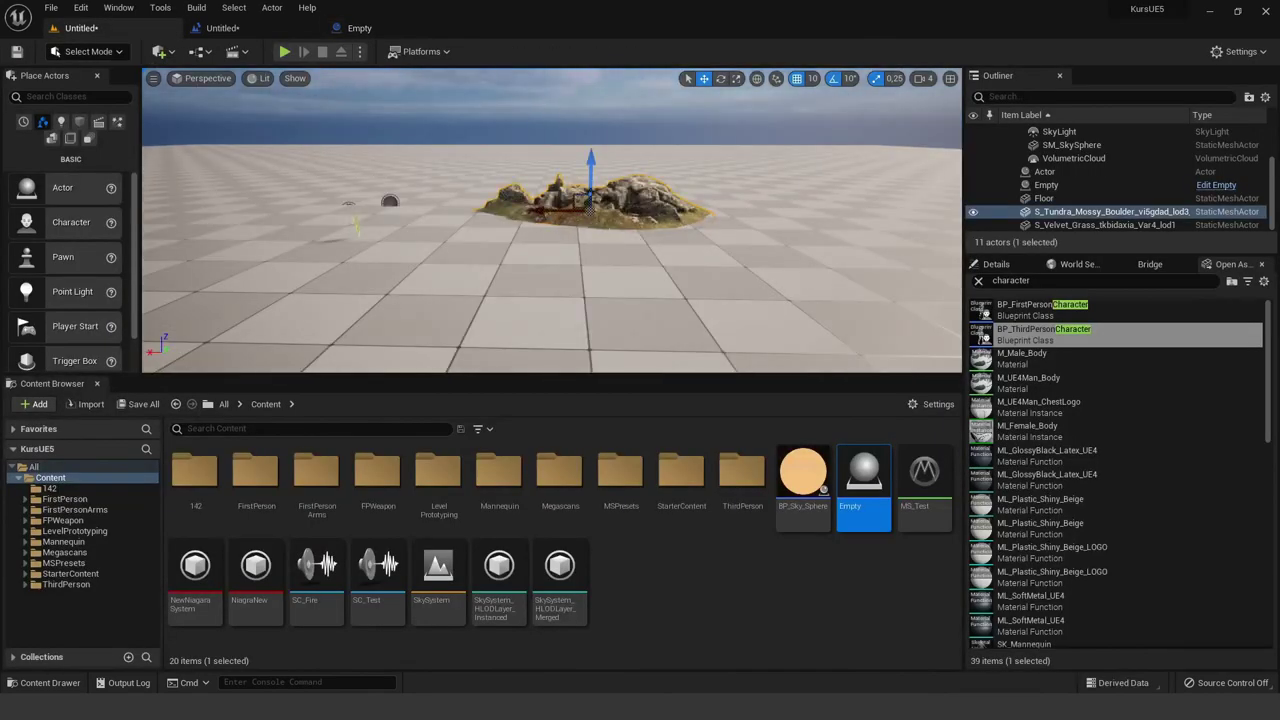
- Alt-drag copies of the mossy boulder across the floor, then select all five boulders
left_click_drag(590, 205, 632, 203, "alt")
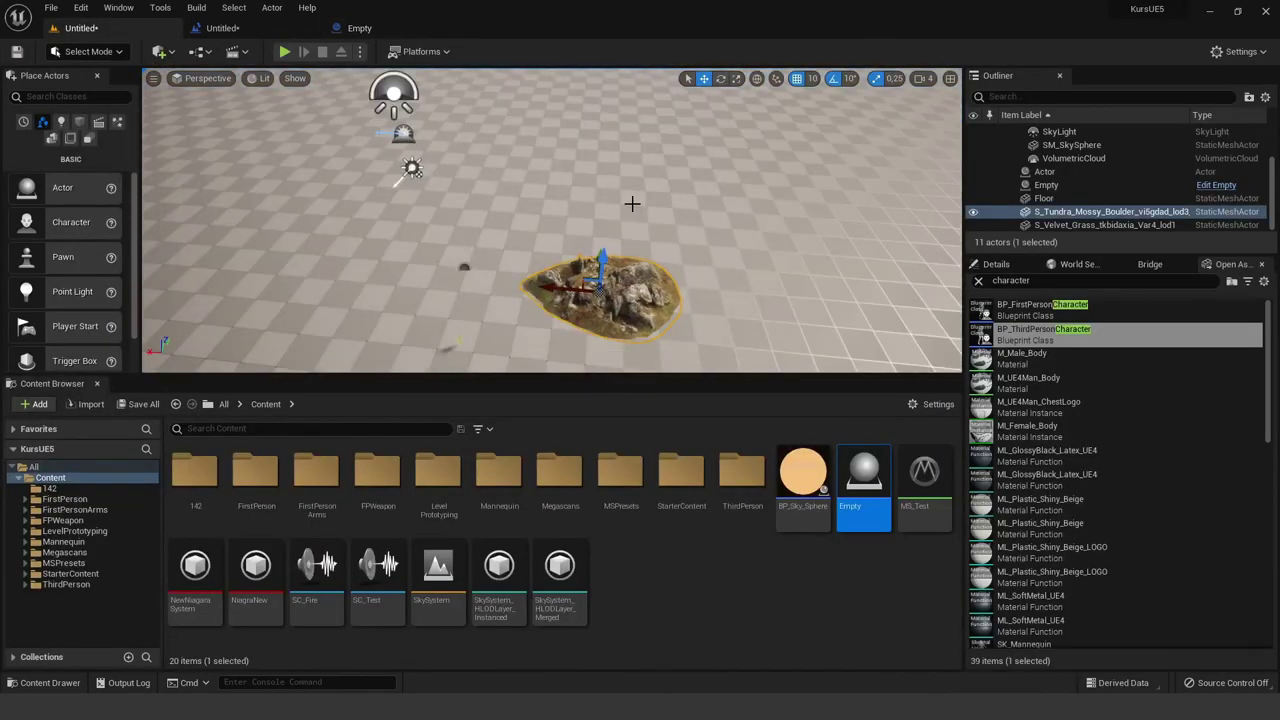
left_click_drag(608, 265, 657, 234, "alt")
key("f")
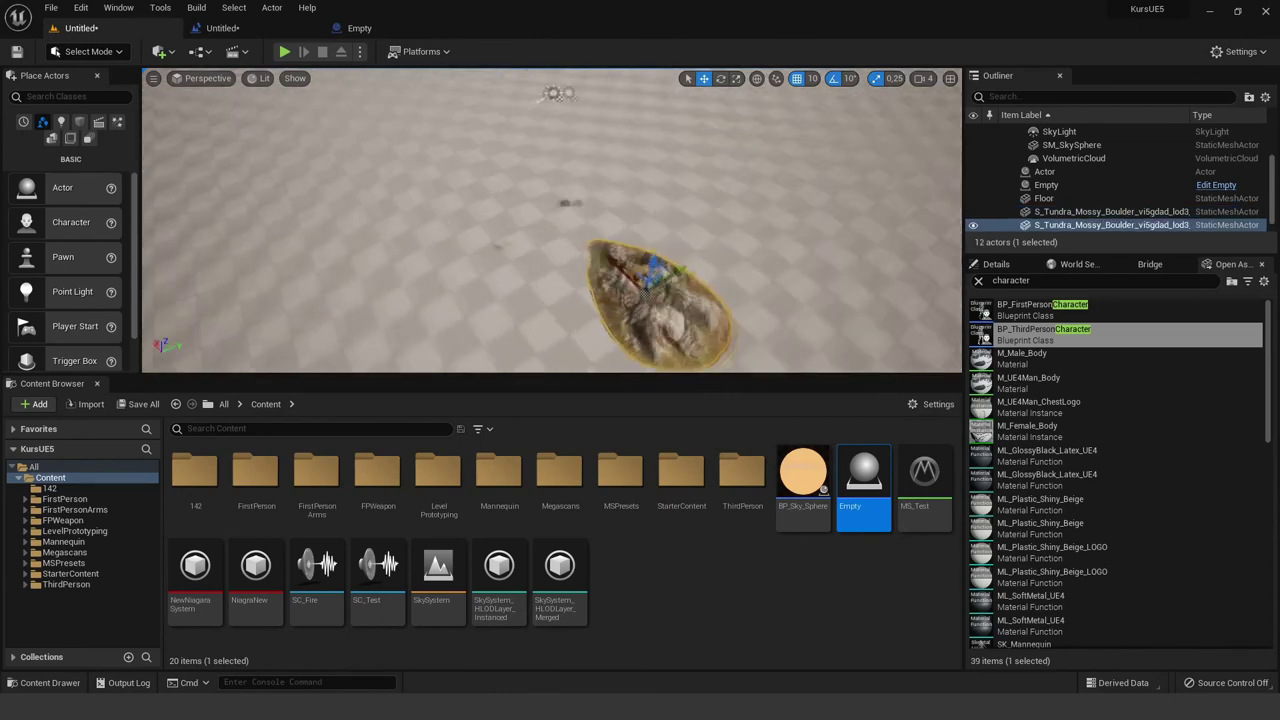
scroll(608, 274, "down", 3)
mouse_move(565, 300)
left_mouse_down("alt")
mouse_move(785, 205)
mouse_move(700, 95)
mouse_move(368, 120)
left_mouse_up("alt")
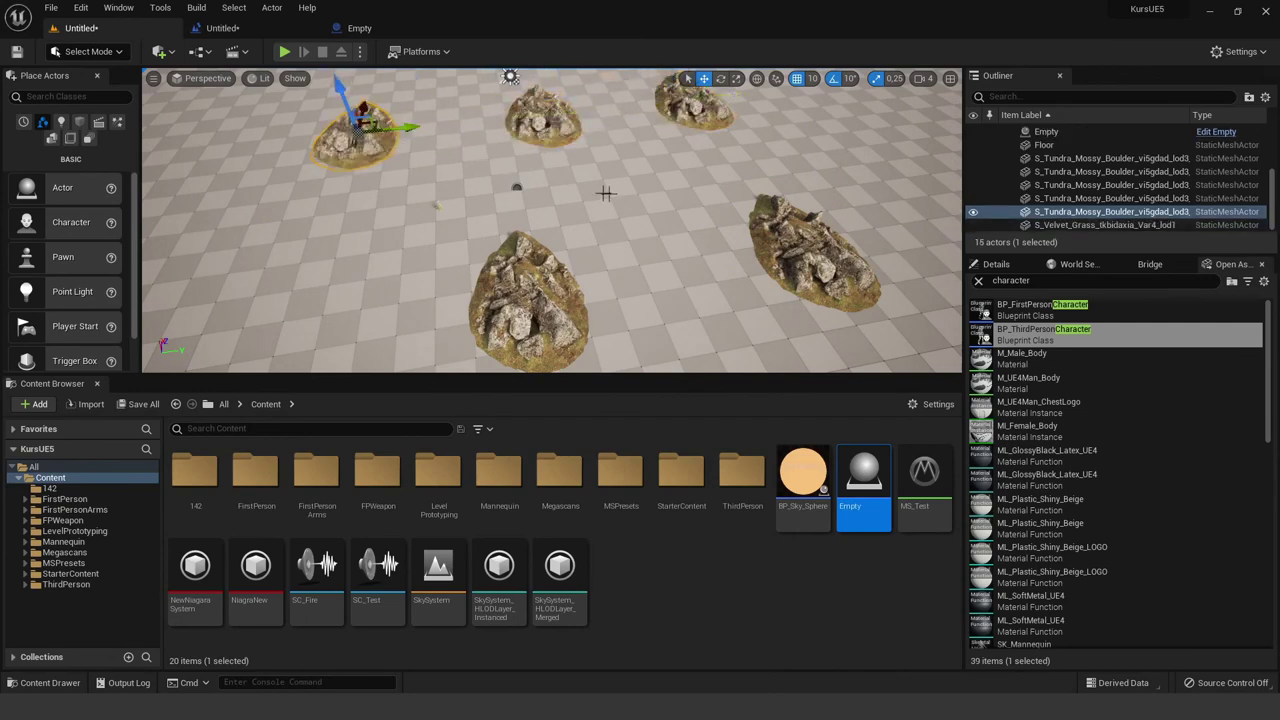
left_click(517, 187)
left_click(812, 240)
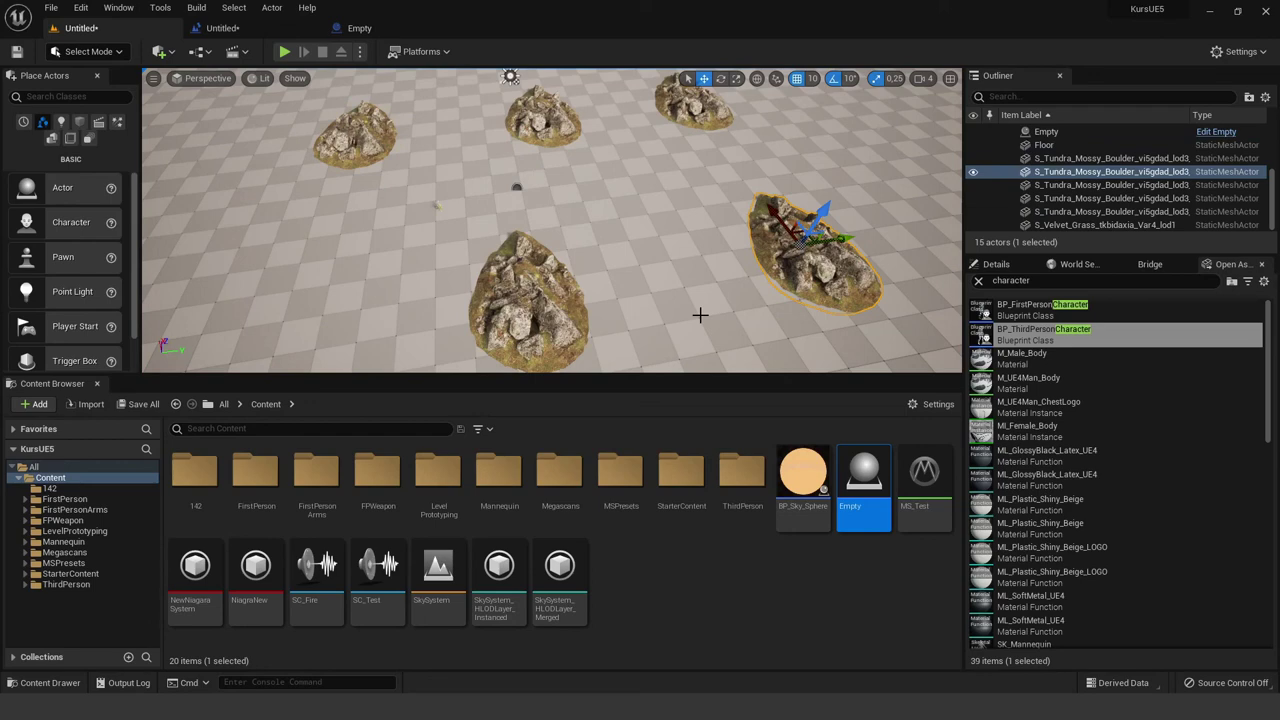
key("shift+e")
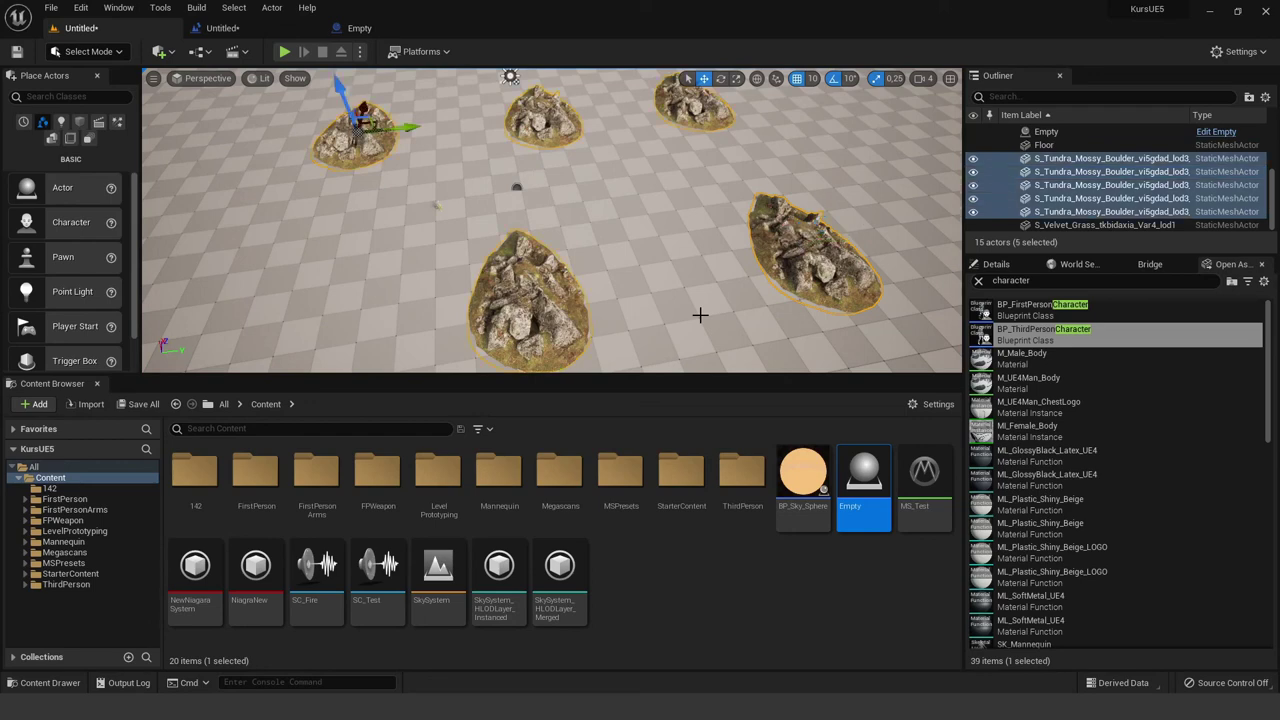